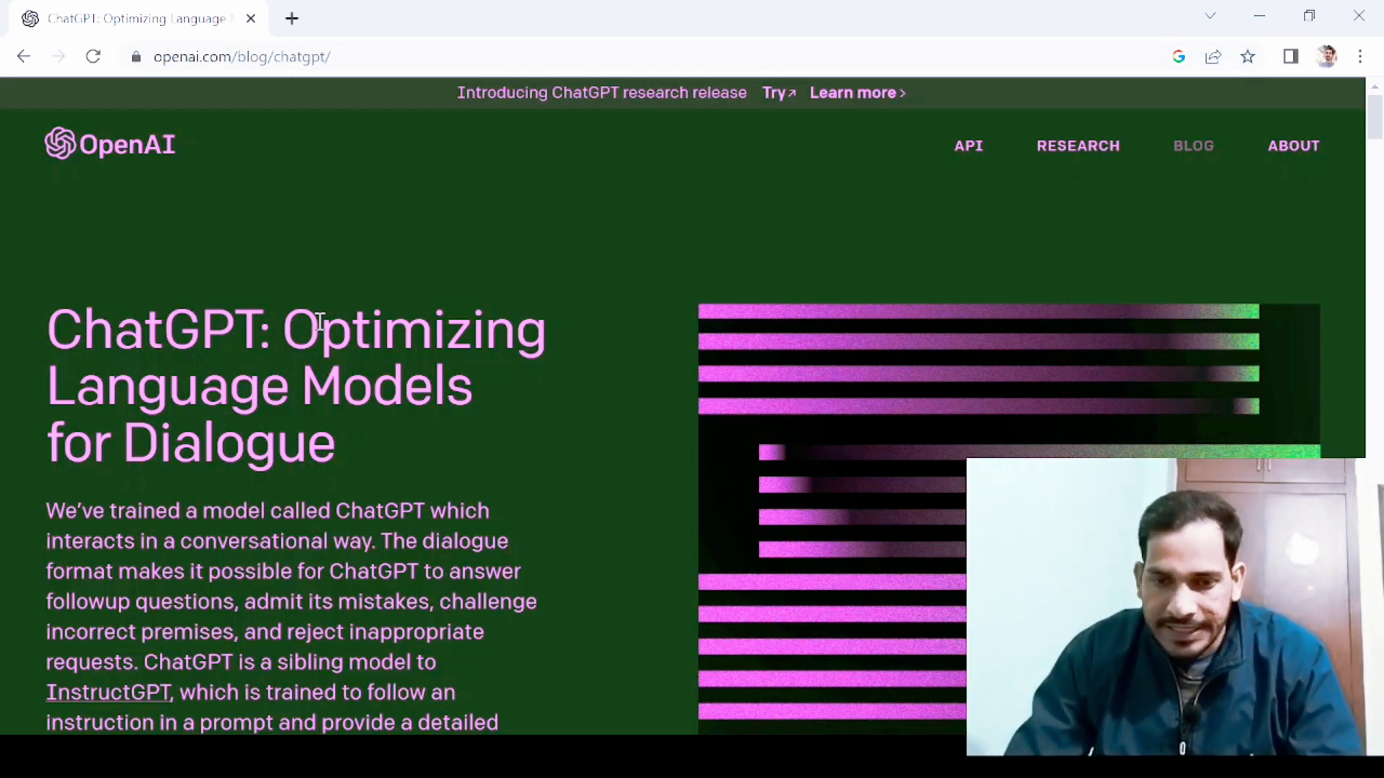
# Scroll the OpenAI blog post and launch ChatGPT at chat.openai.com in a new tab.
pyautogui.scroll(-3, 319, 322)
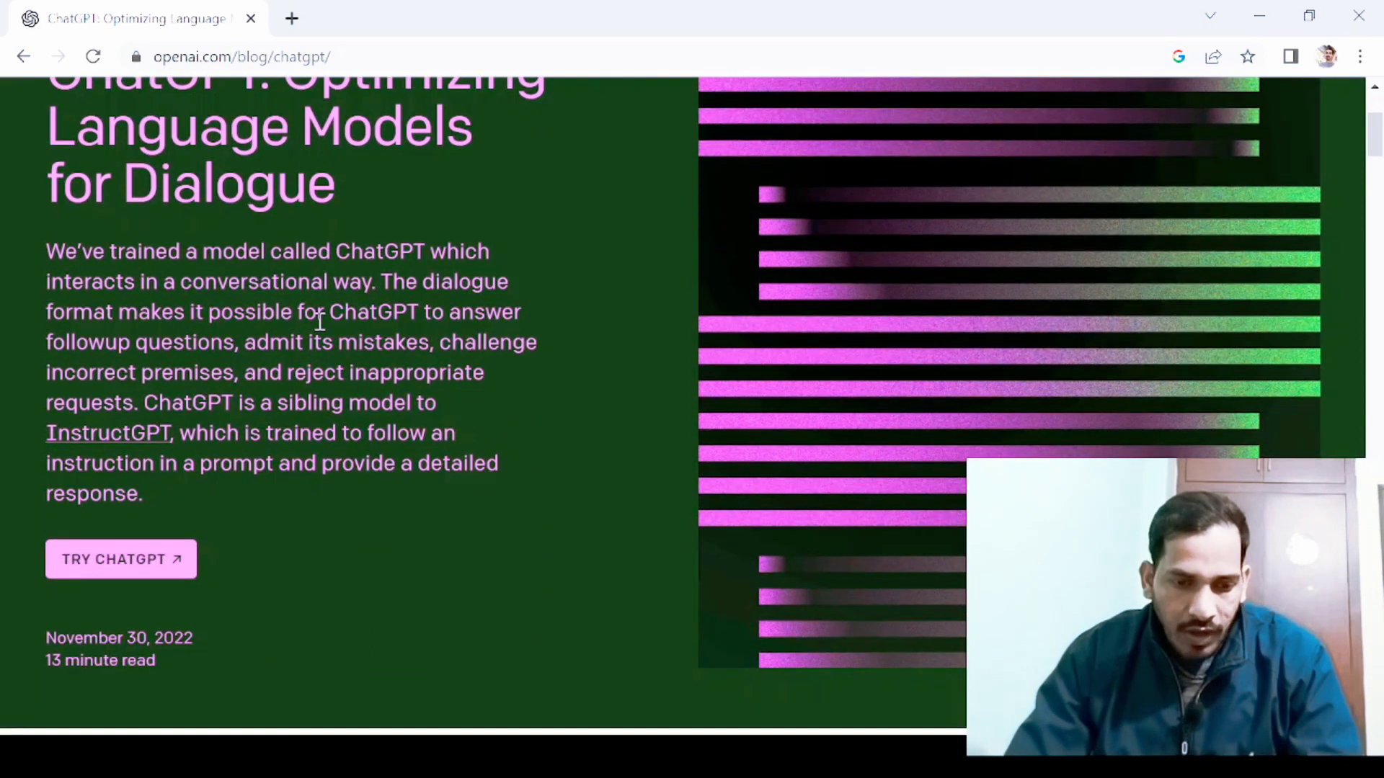
pyautogui.click(107, 578)
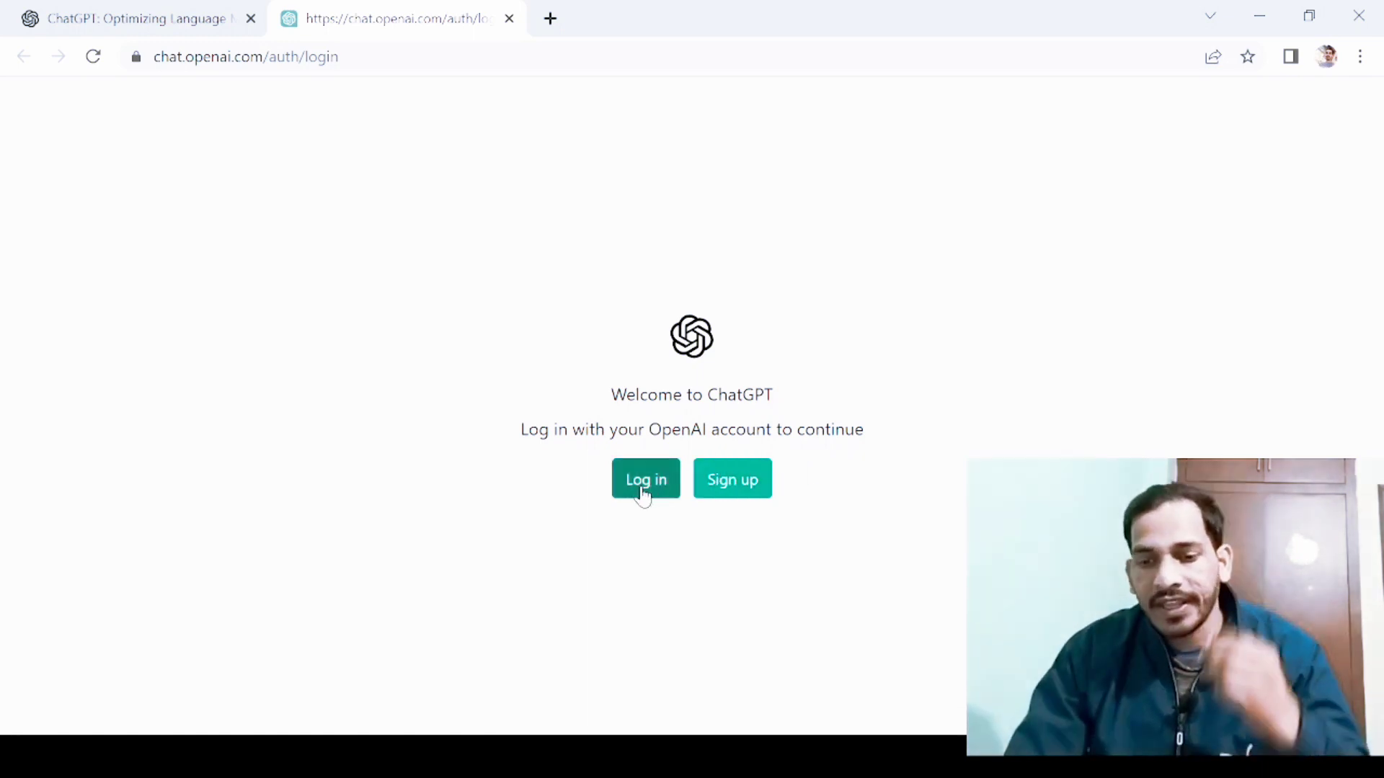
# Go from the Create your account form to the Welcome back login page.
pyautogui.click(744, 490)
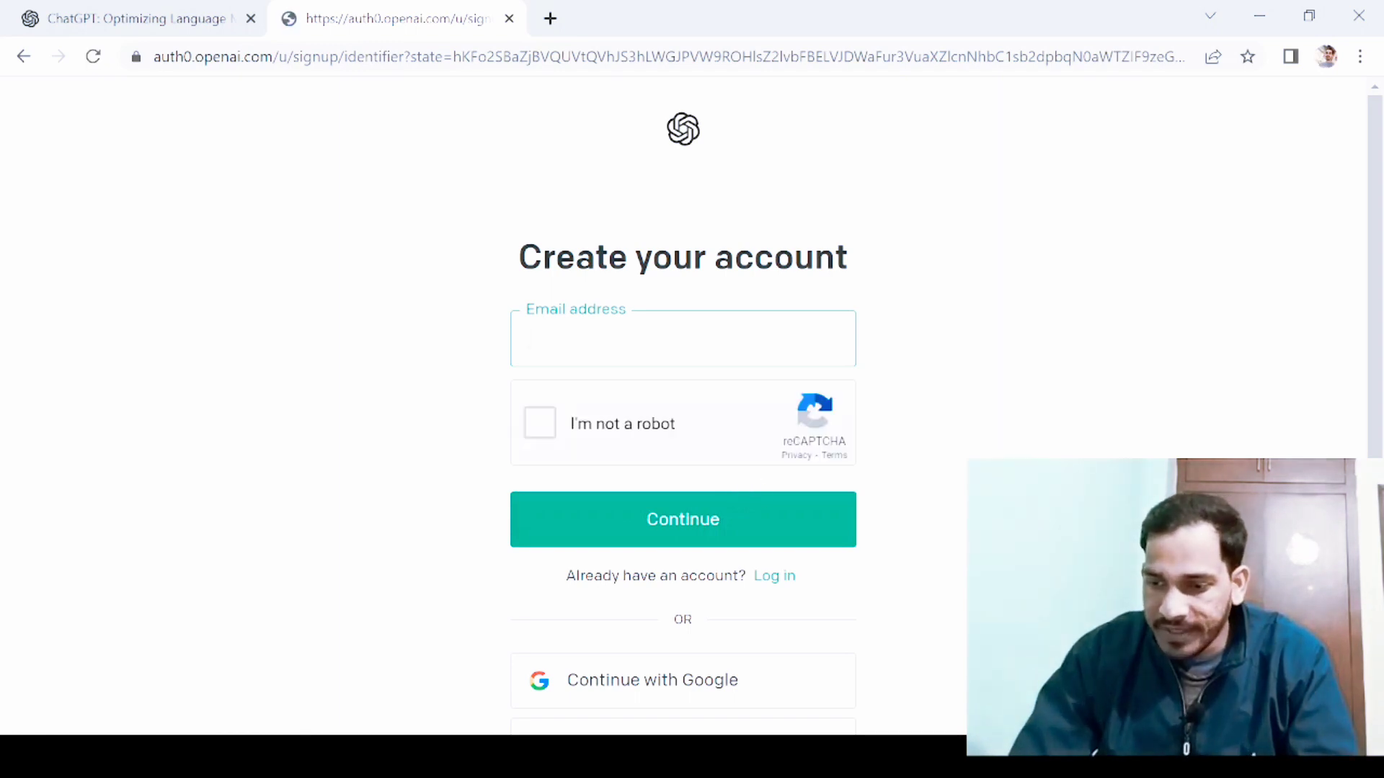
pyautogui.scroll(-1, 682, 403)
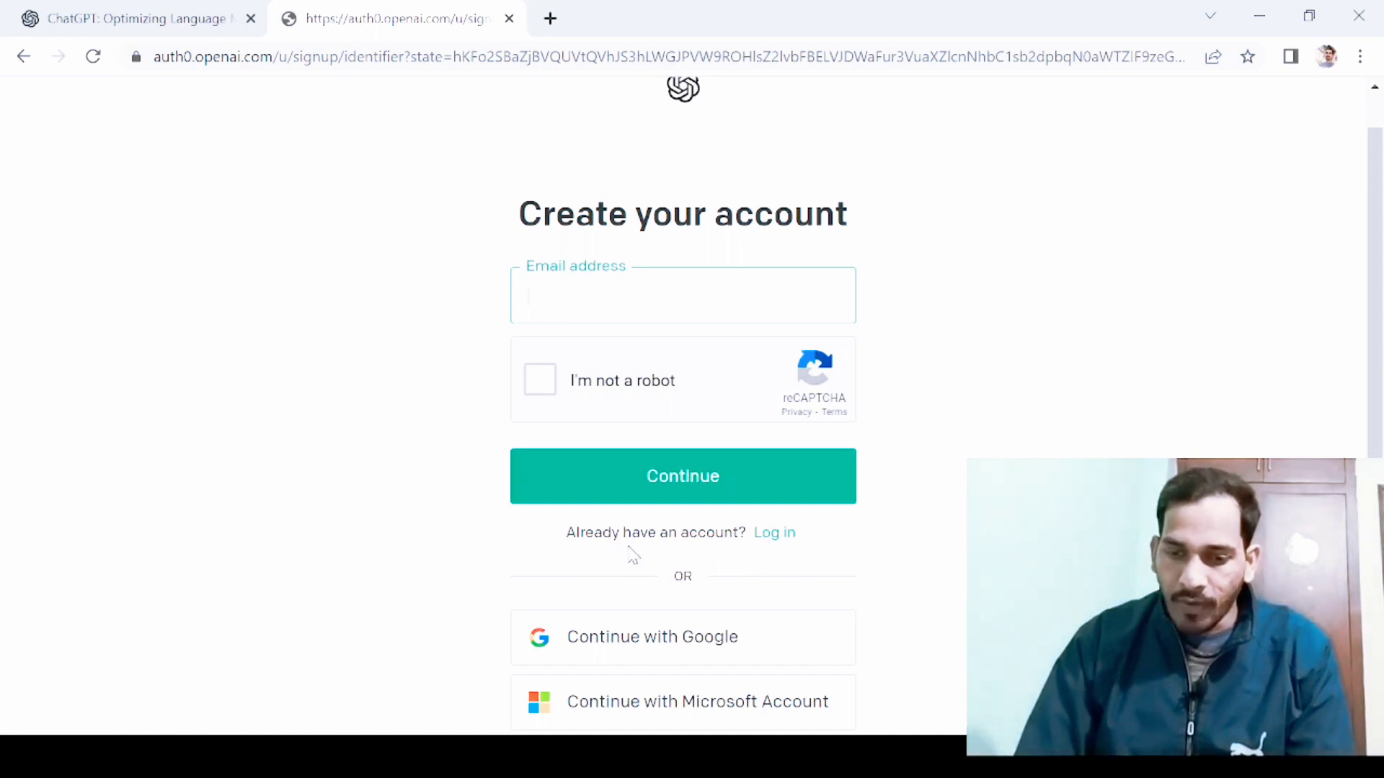
pyautogui.click(773, 544)
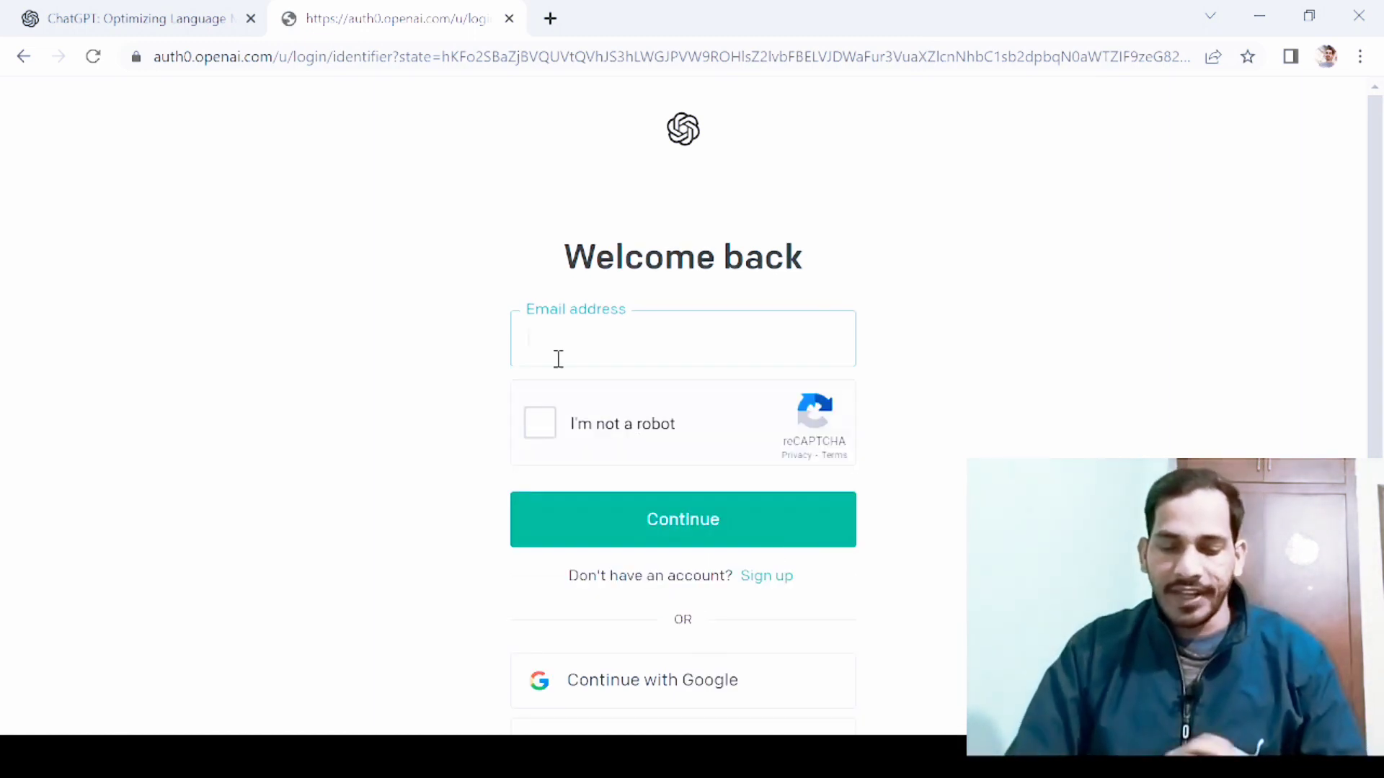
# Enter the account's e-mail address, pass the reCAPTCHA check and continue.
pyautogui.write('MOHAMM')
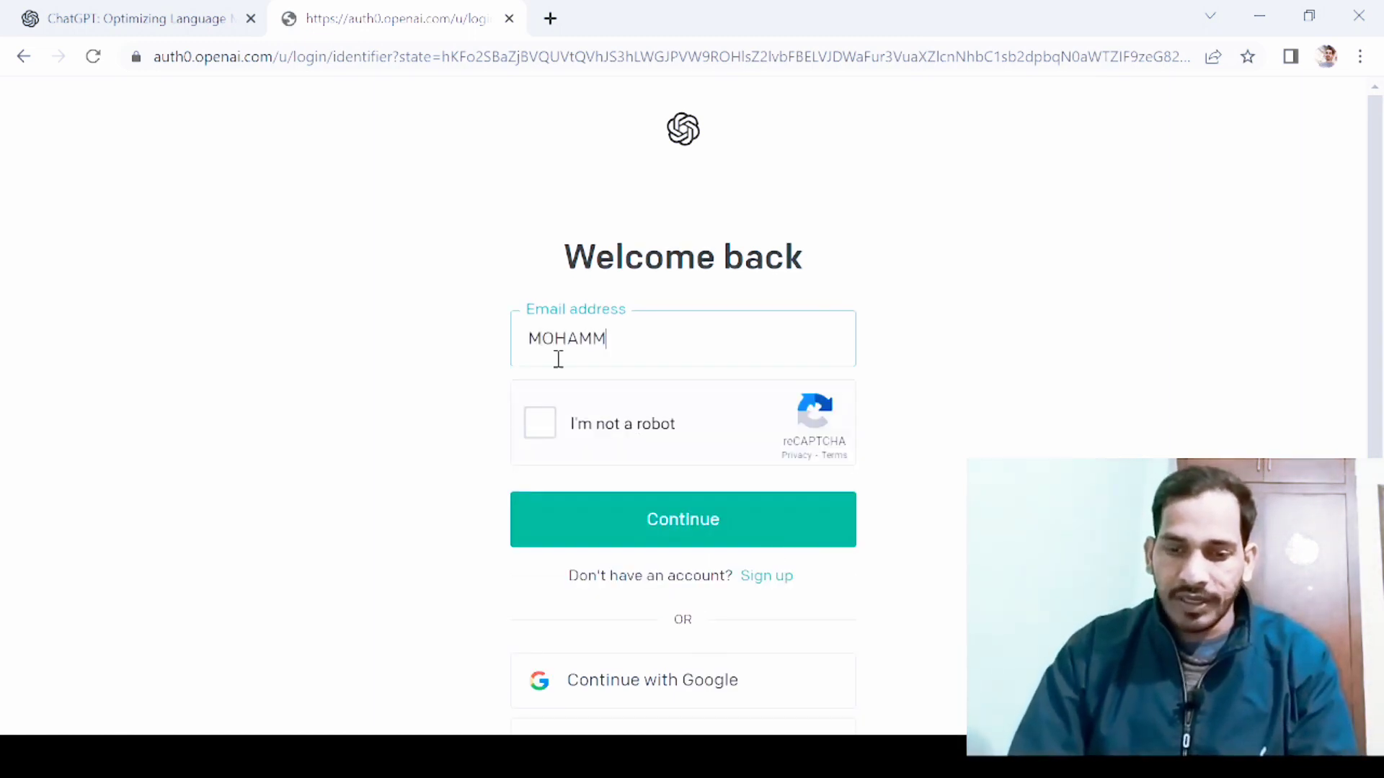
pyautogui.press('BackSpace')
pyautogui.press('BackSpace')
pyautogui.press('BackSpace')
pyautogui.press('BackSpace')
pyautogui.press('BackSpace')
pyautogui.press('BackSpace')
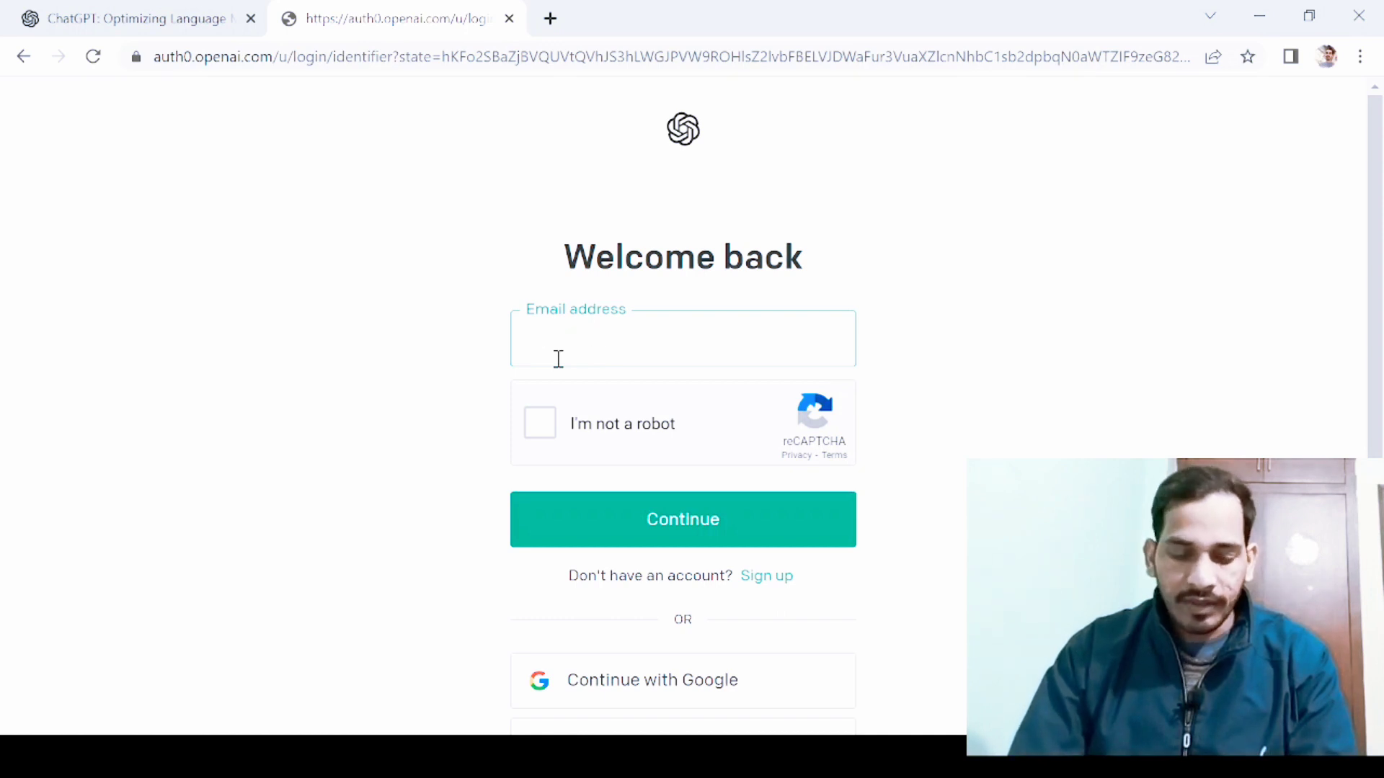
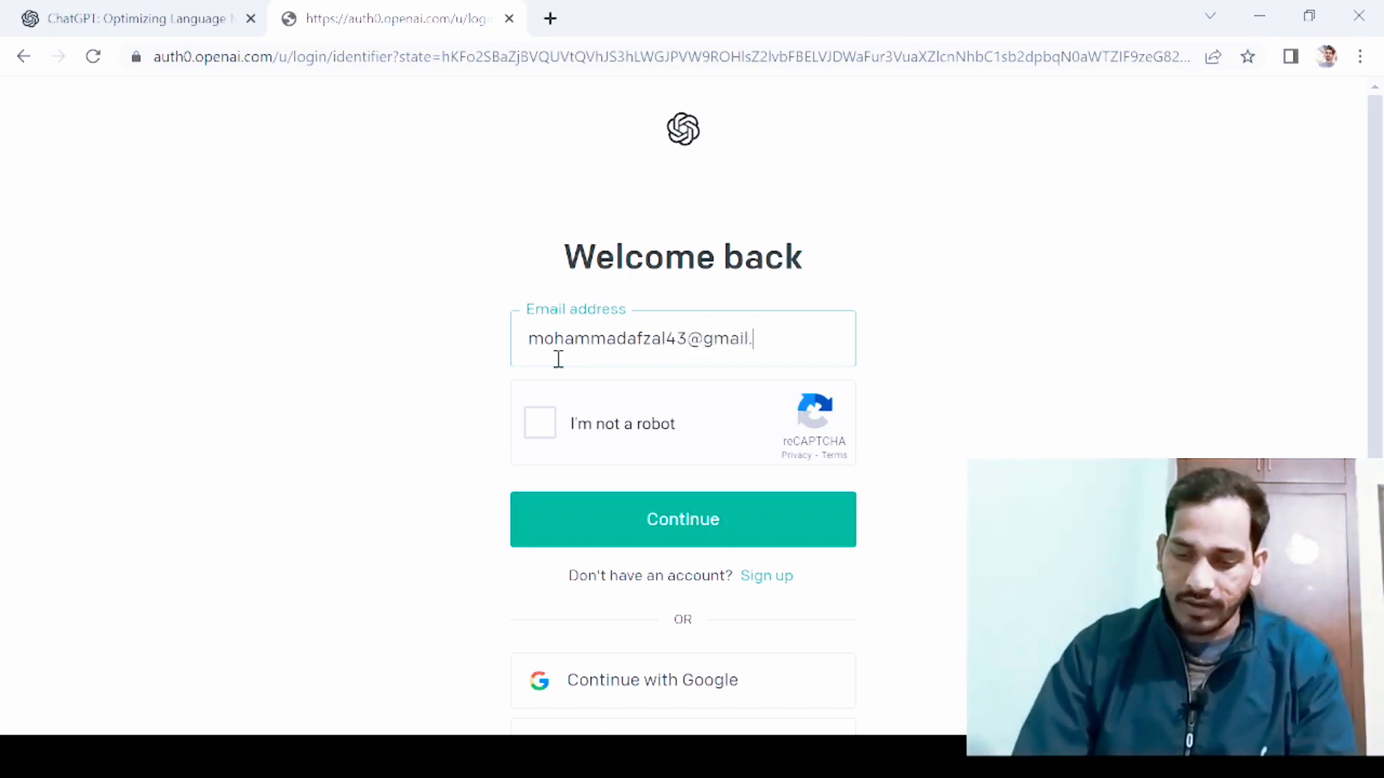
pyautogui.click(539, 430)
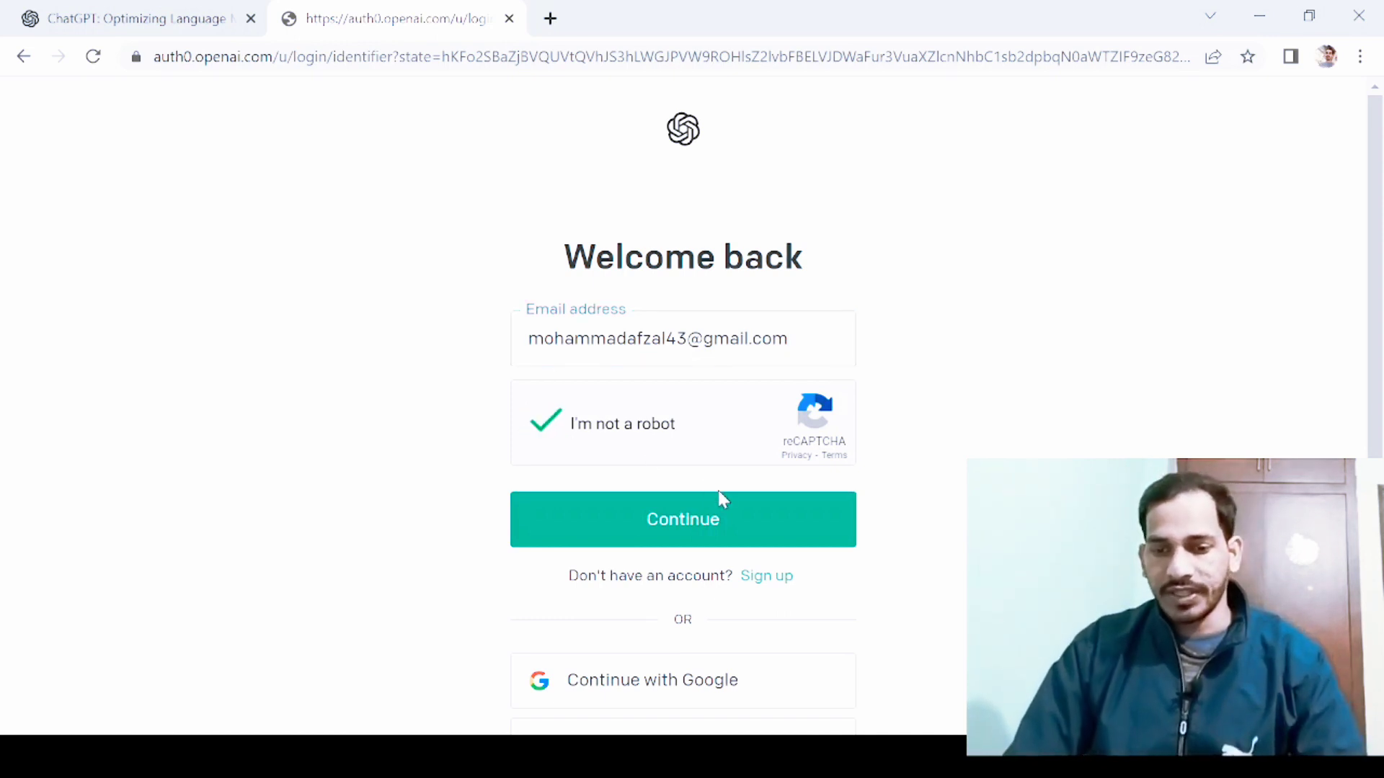
pyautogui.click(692, 517)
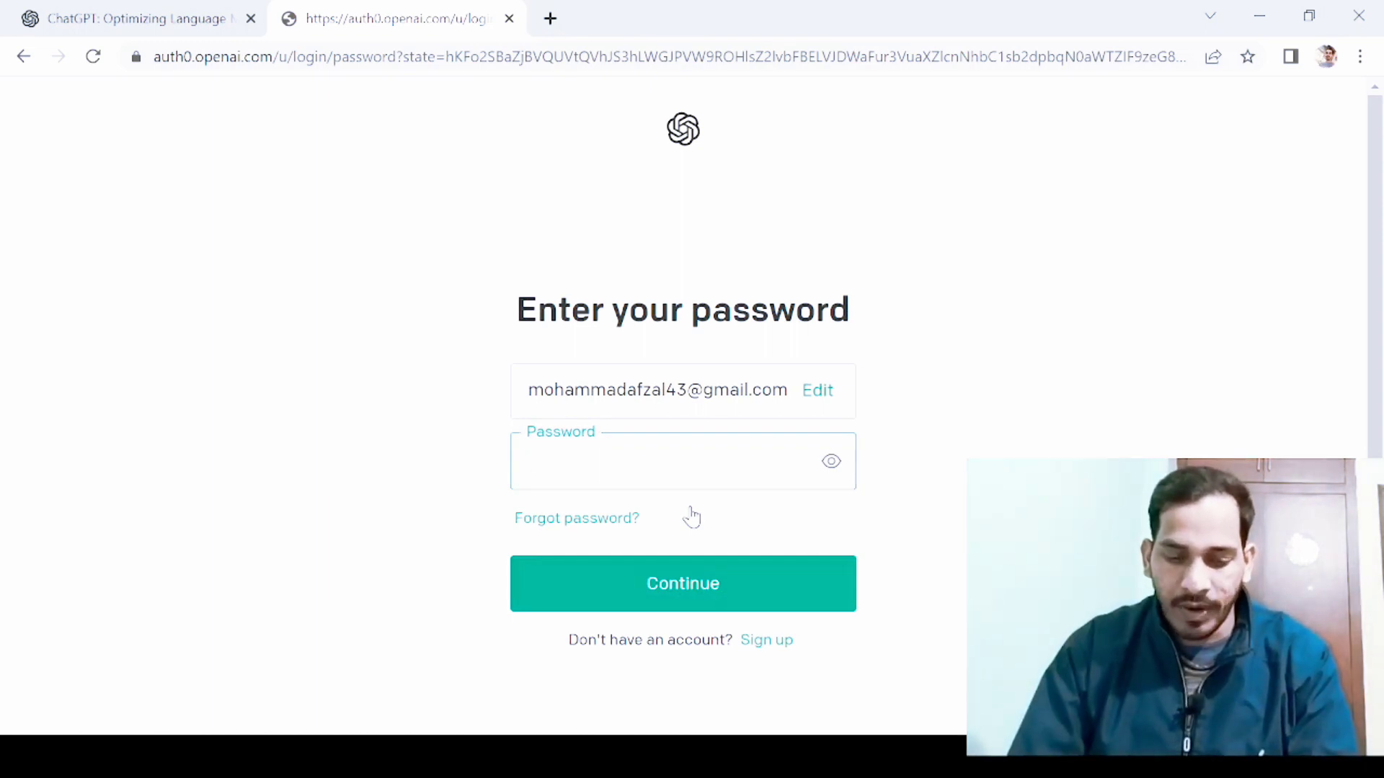
# Enter the account password to log in and focus the empty message box.
pyautogui.write('••••')
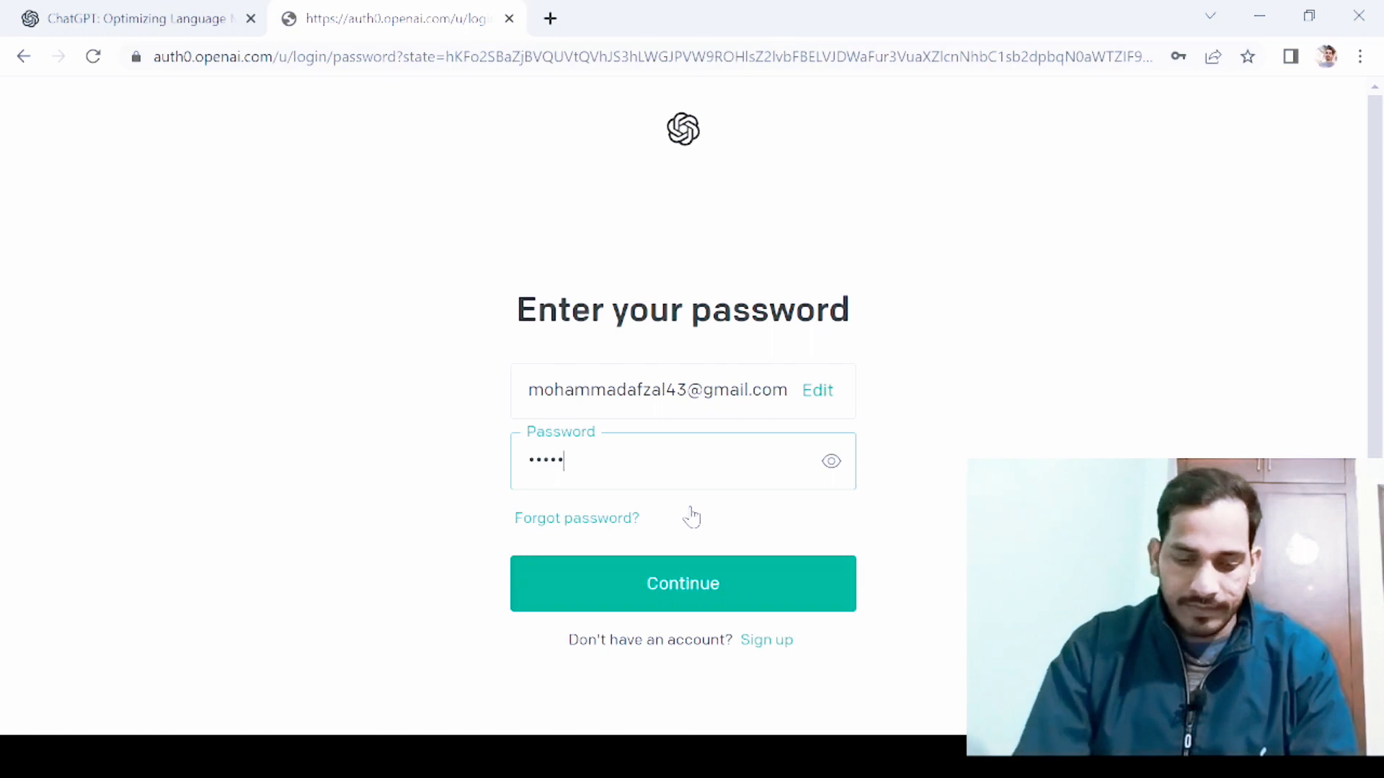
pyautogui.write('••••••')
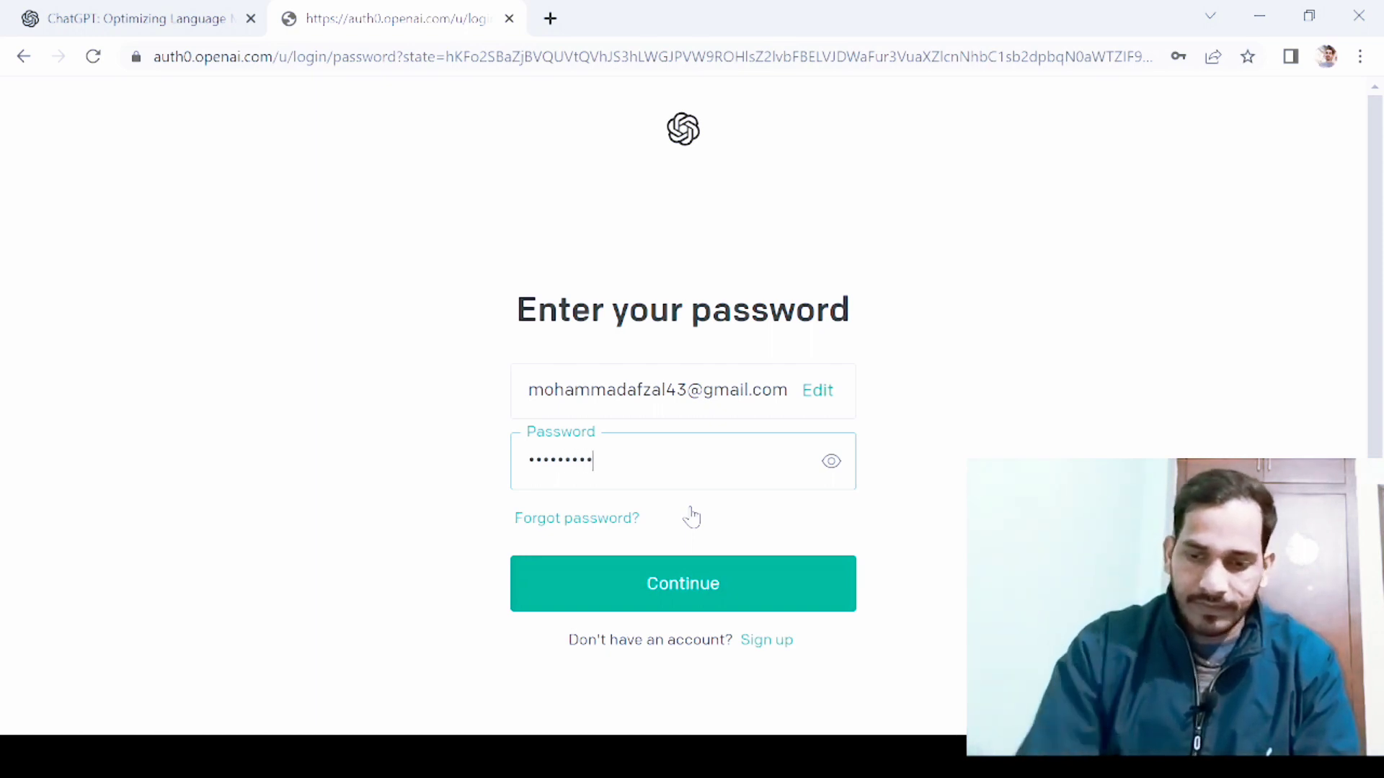
pyautogui.click(664, 605)
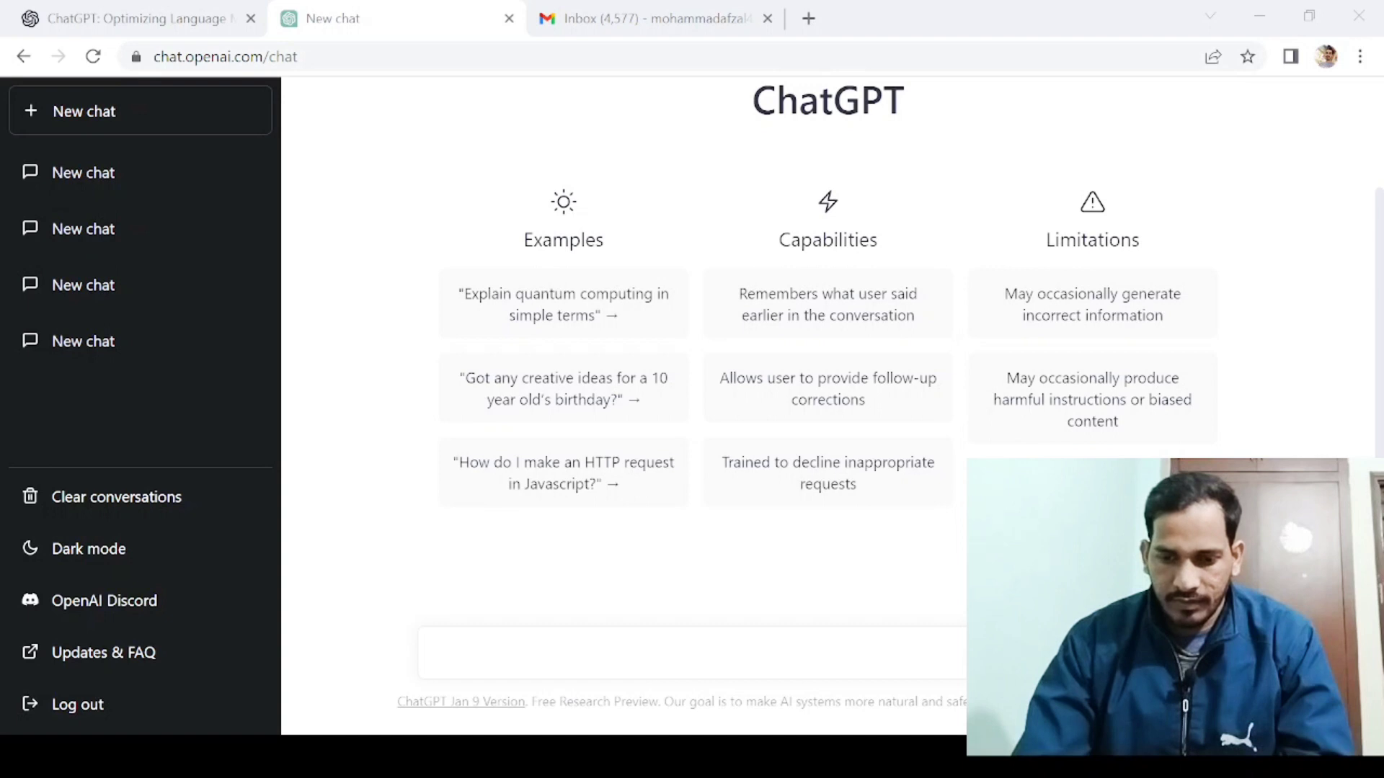
pyautogui.click(746, 677)
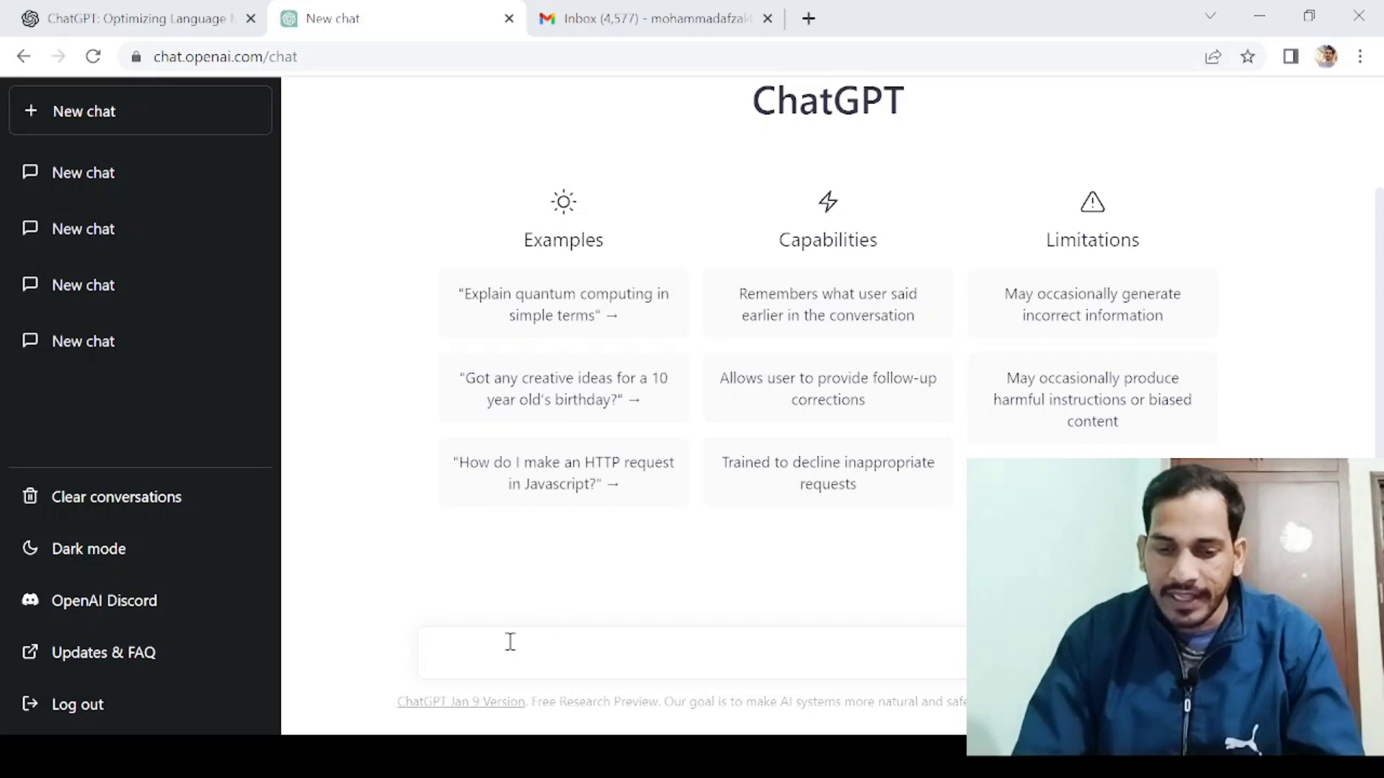
# Send 'hi' to ChatGPT and receive its 'Hello! How can I help you today?' reply.
pyautogui.write('hi')
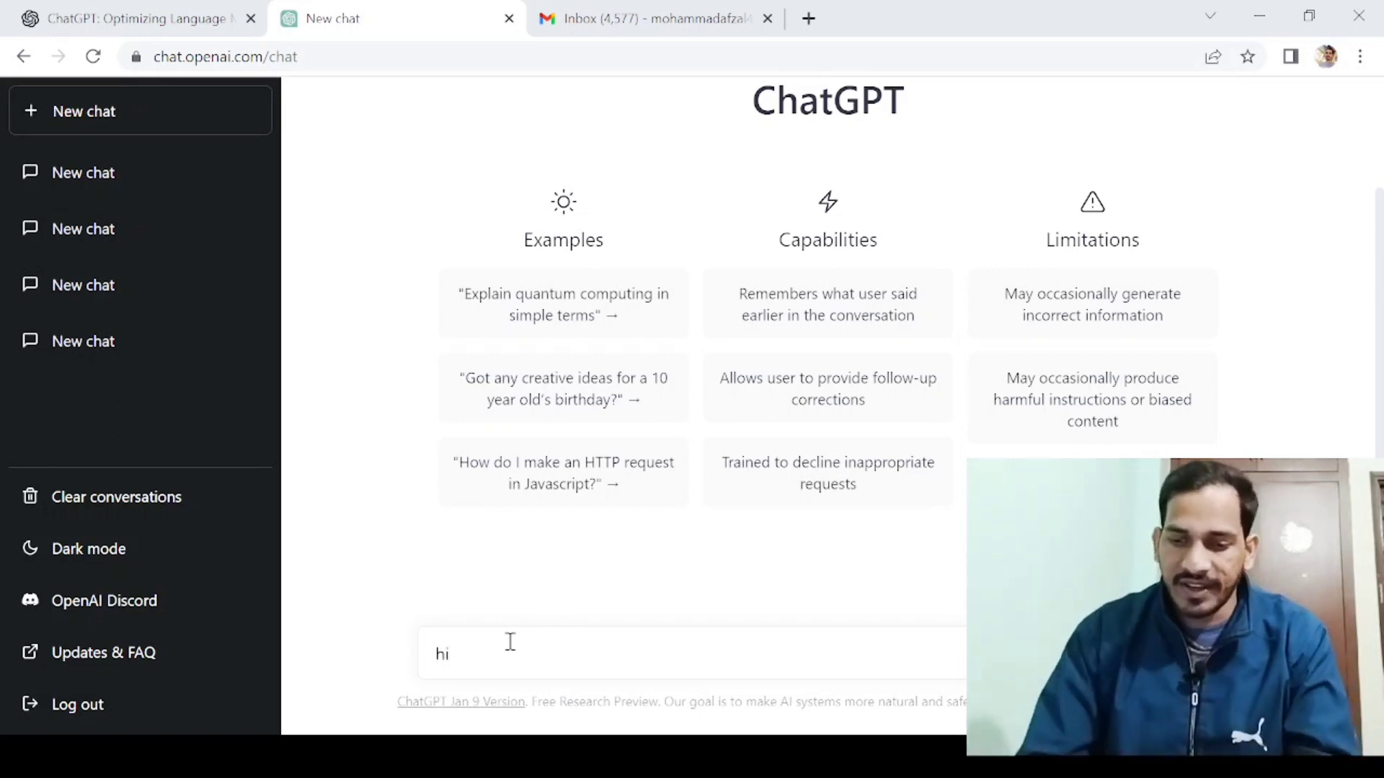
pyautogui.press('Return')
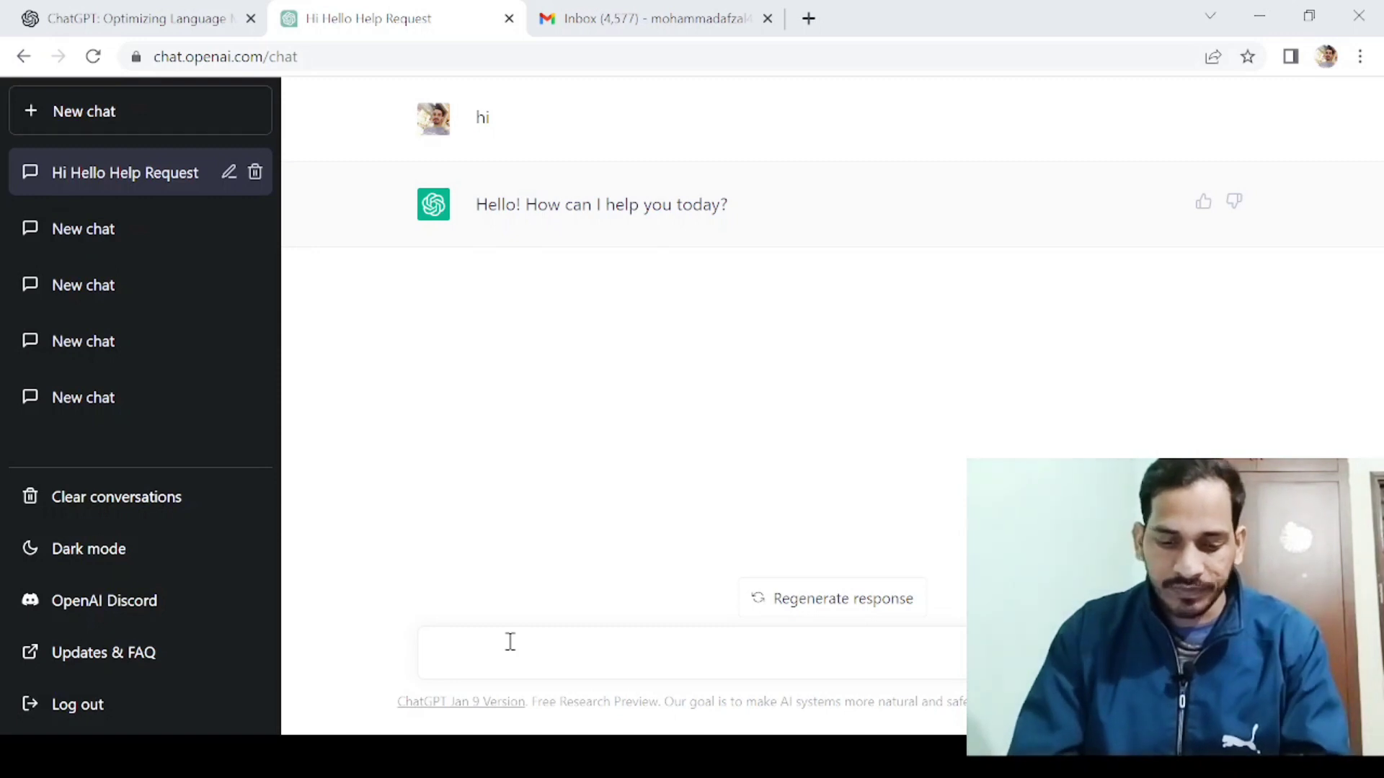
# Ask ChatGPT to 'write a love letter for my girlfriend', correcting the typo first.
pyautogui.write('wr')
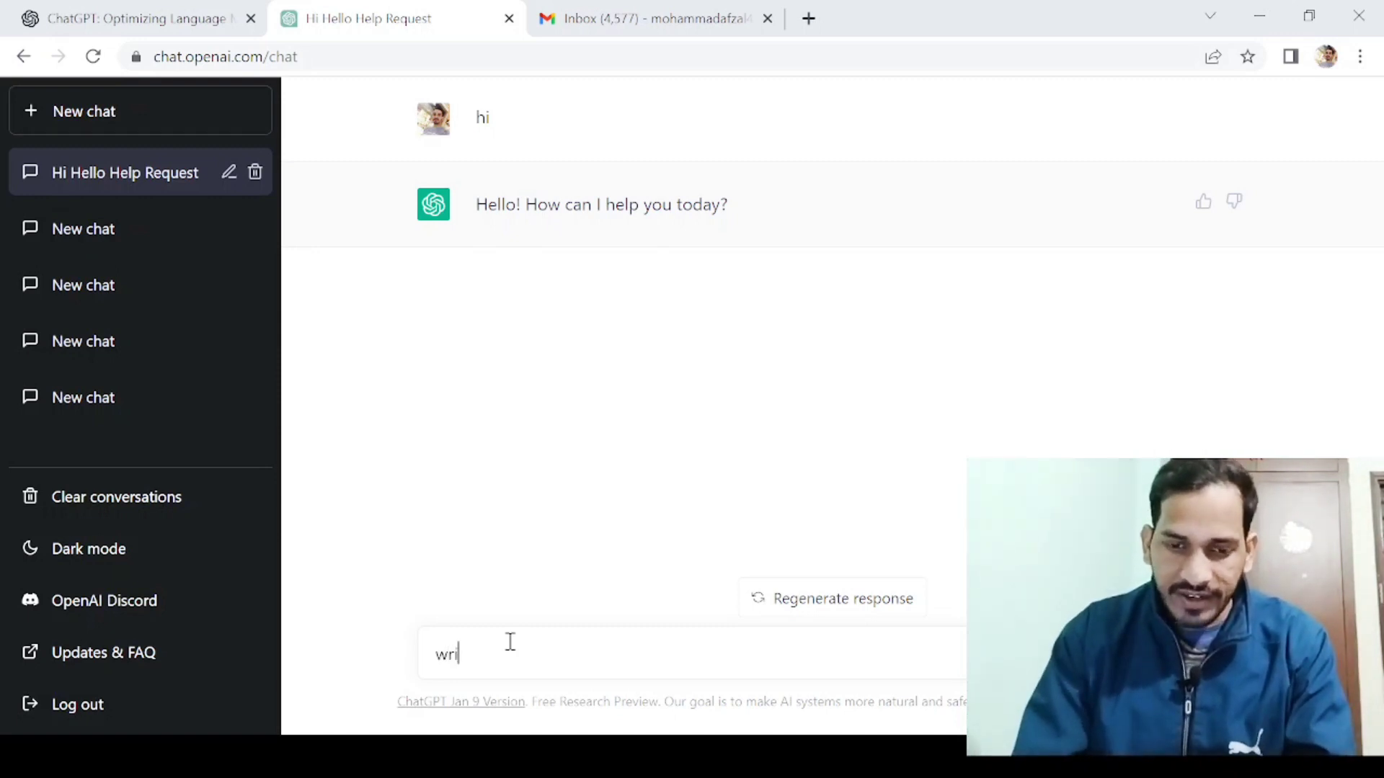
pyautogui.write('ite a ')
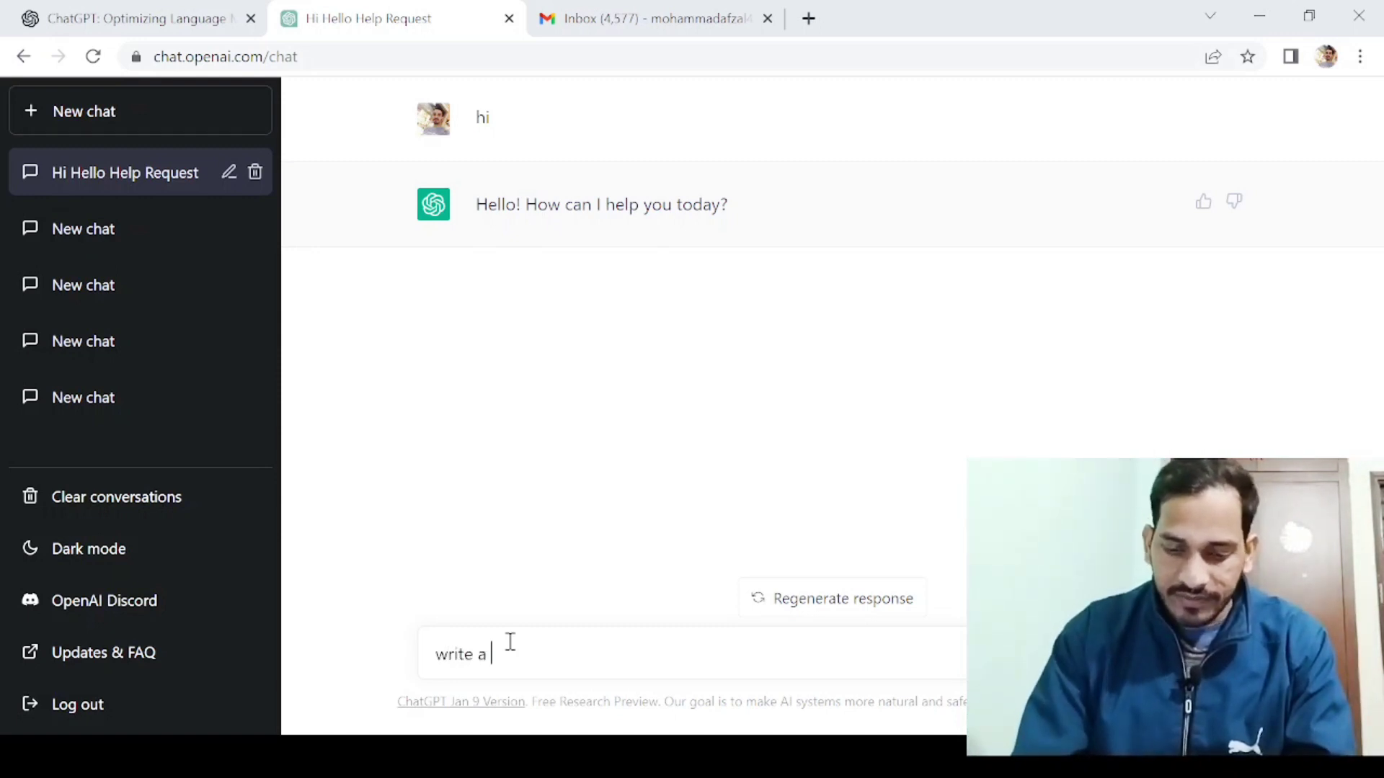
pyautogui.write('love ')
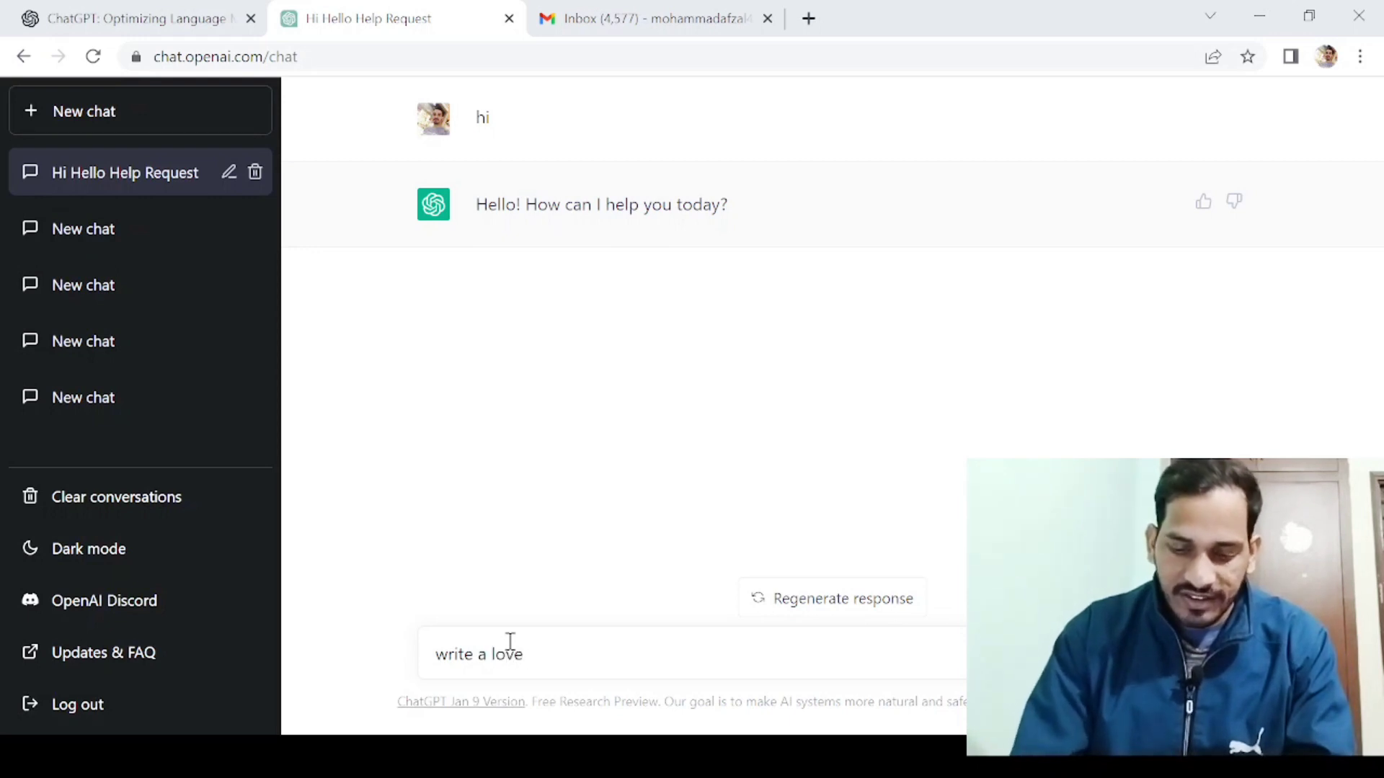
pyautogui.write('leeter')
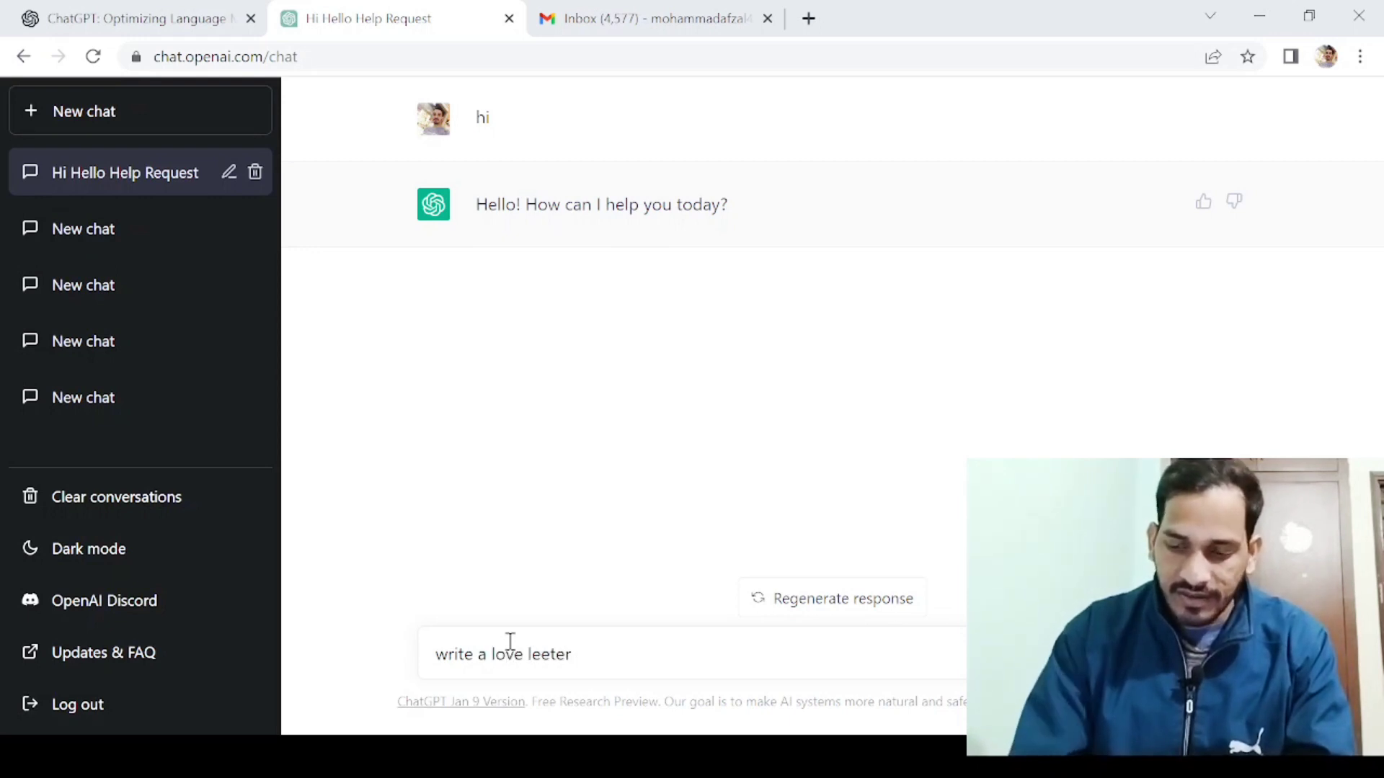
pyautogui.press('BackSpace')
pyautogui.press('BackSpace')
pyautogui.press('BackSpace')
pyautogui.press('BackSpace')
pyautogui.write('tte')
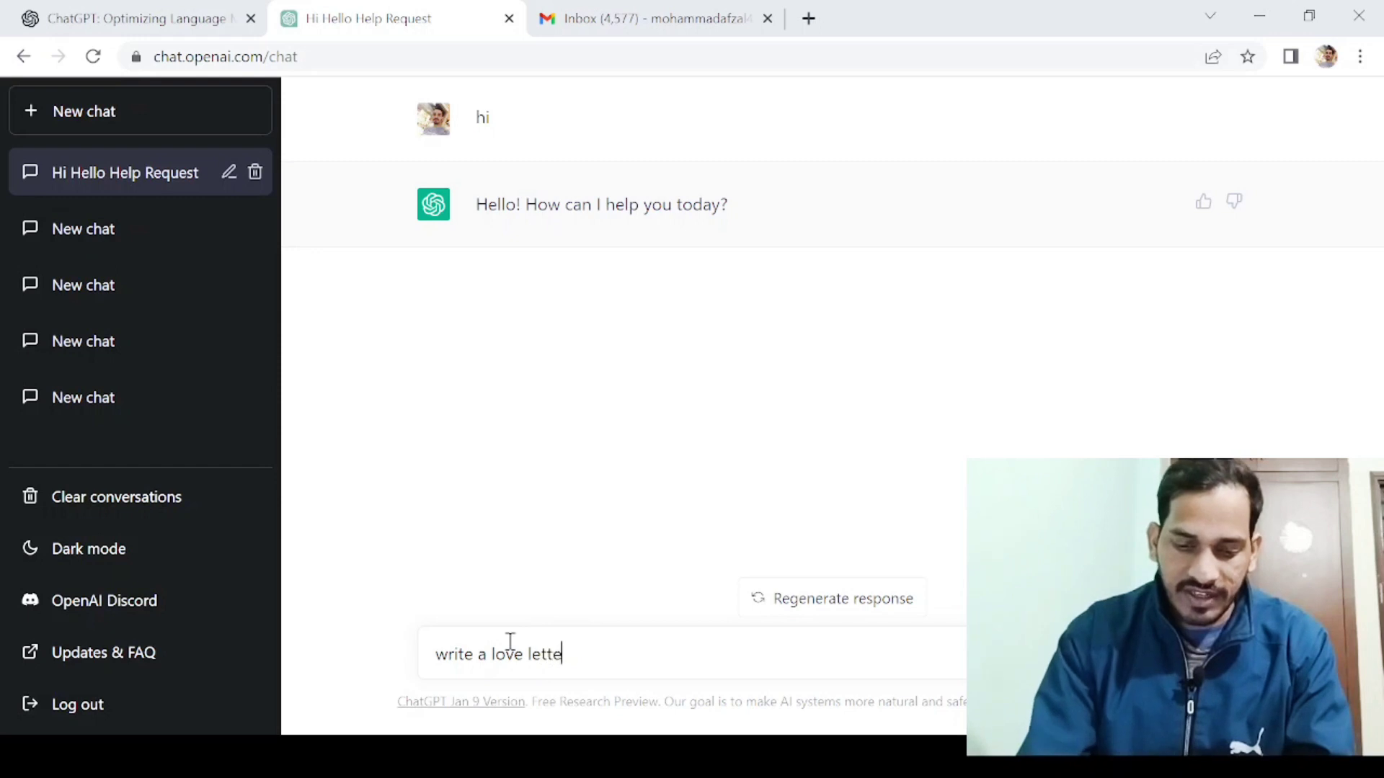
pyautogui.write('r for my g')
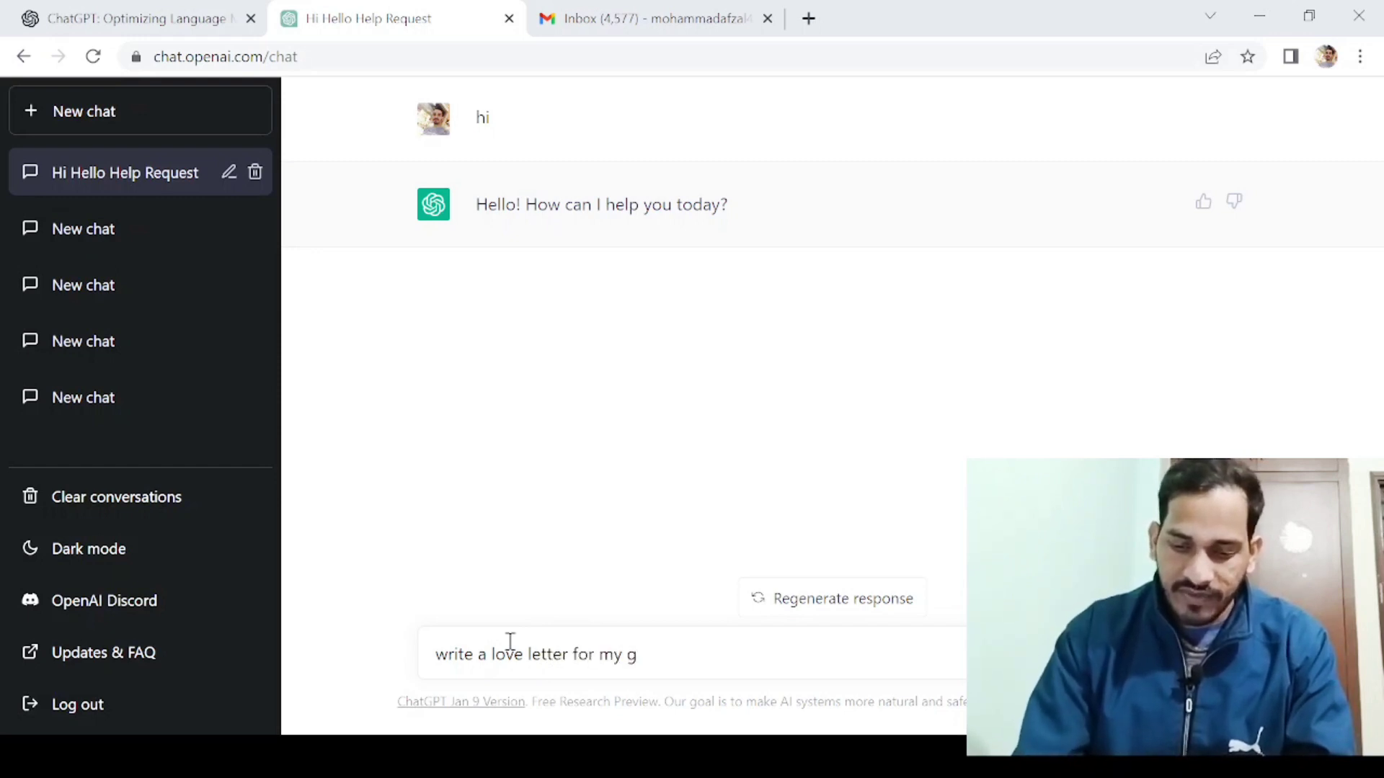
pyautogui.write('irlfr')
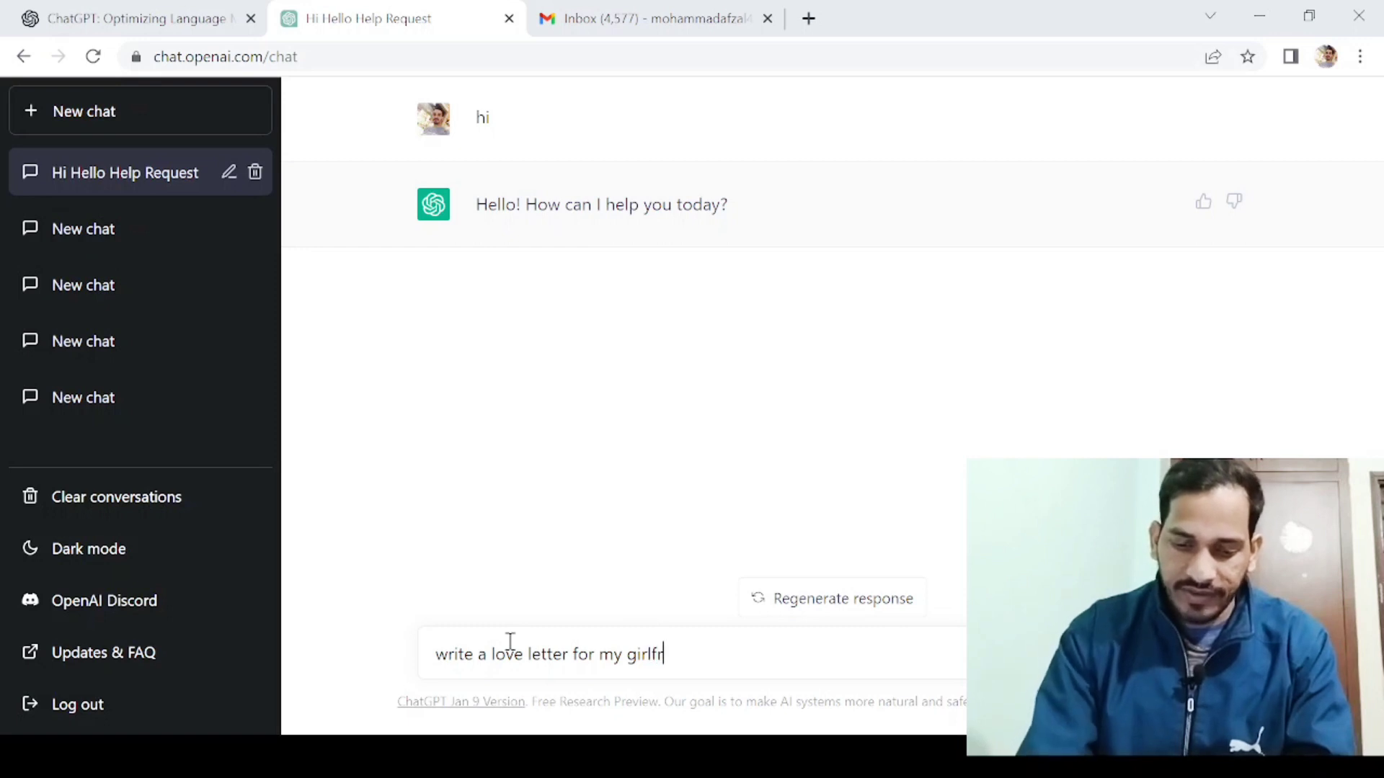
pyautogui.write('iend')
pyautogui.press('Return')
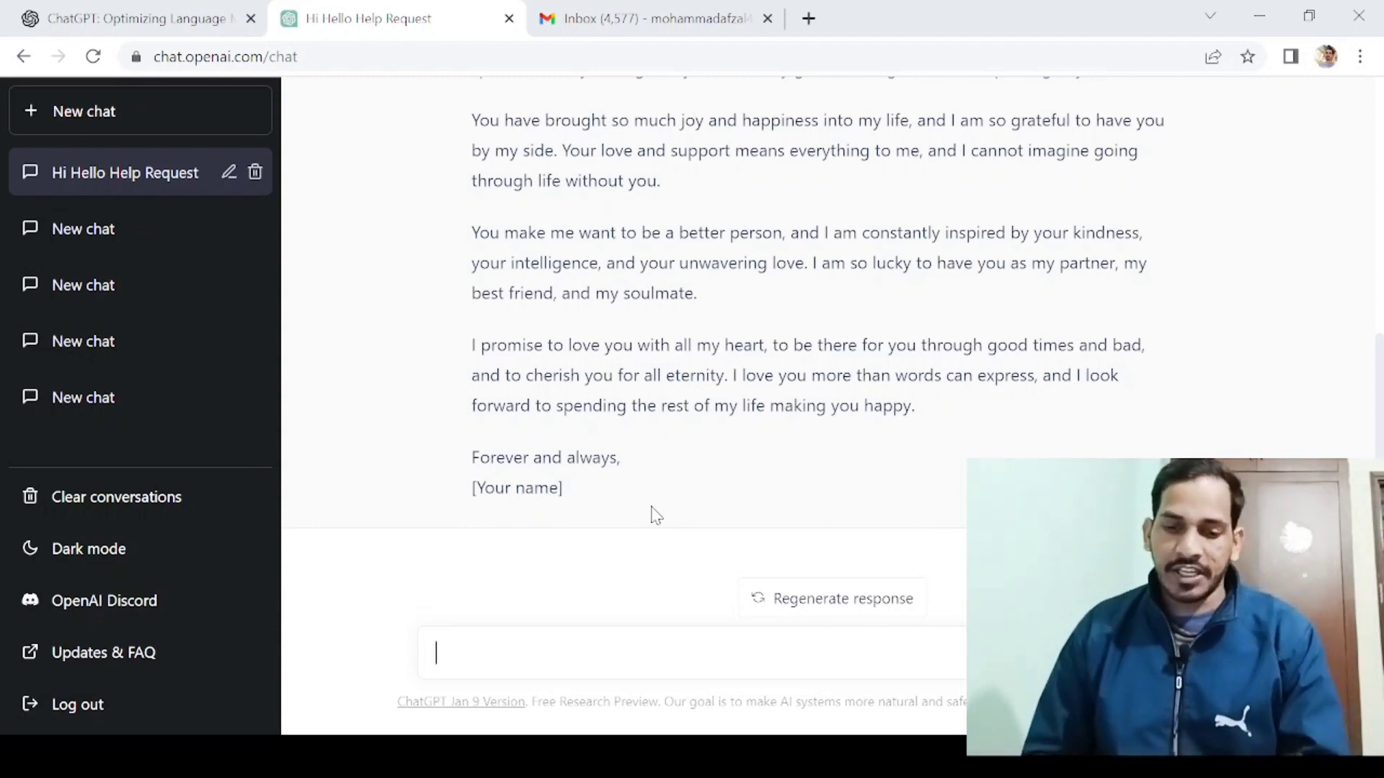
# Send the question 'how to write my youtube title and driscription' in the same chat.
pyautogui.write('ho')
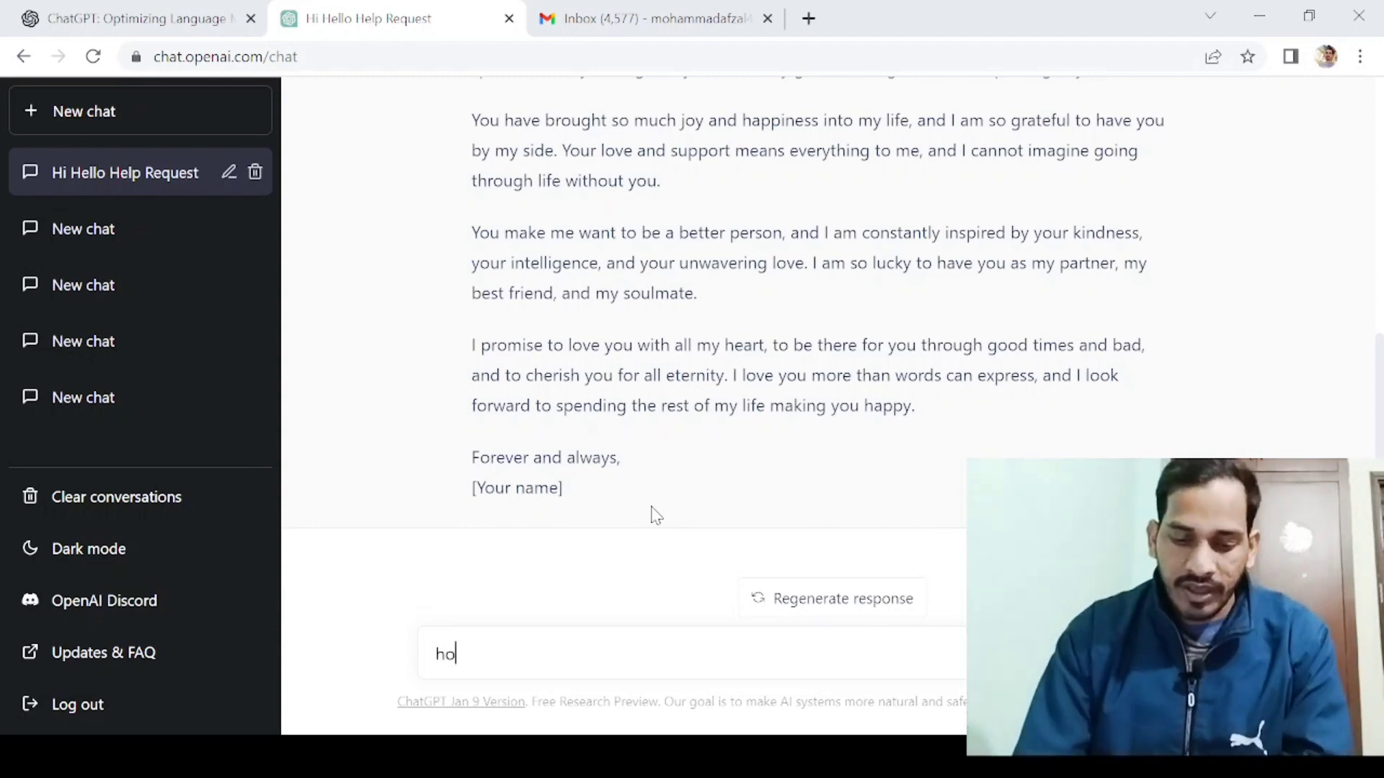
pyautogui.write('w to')
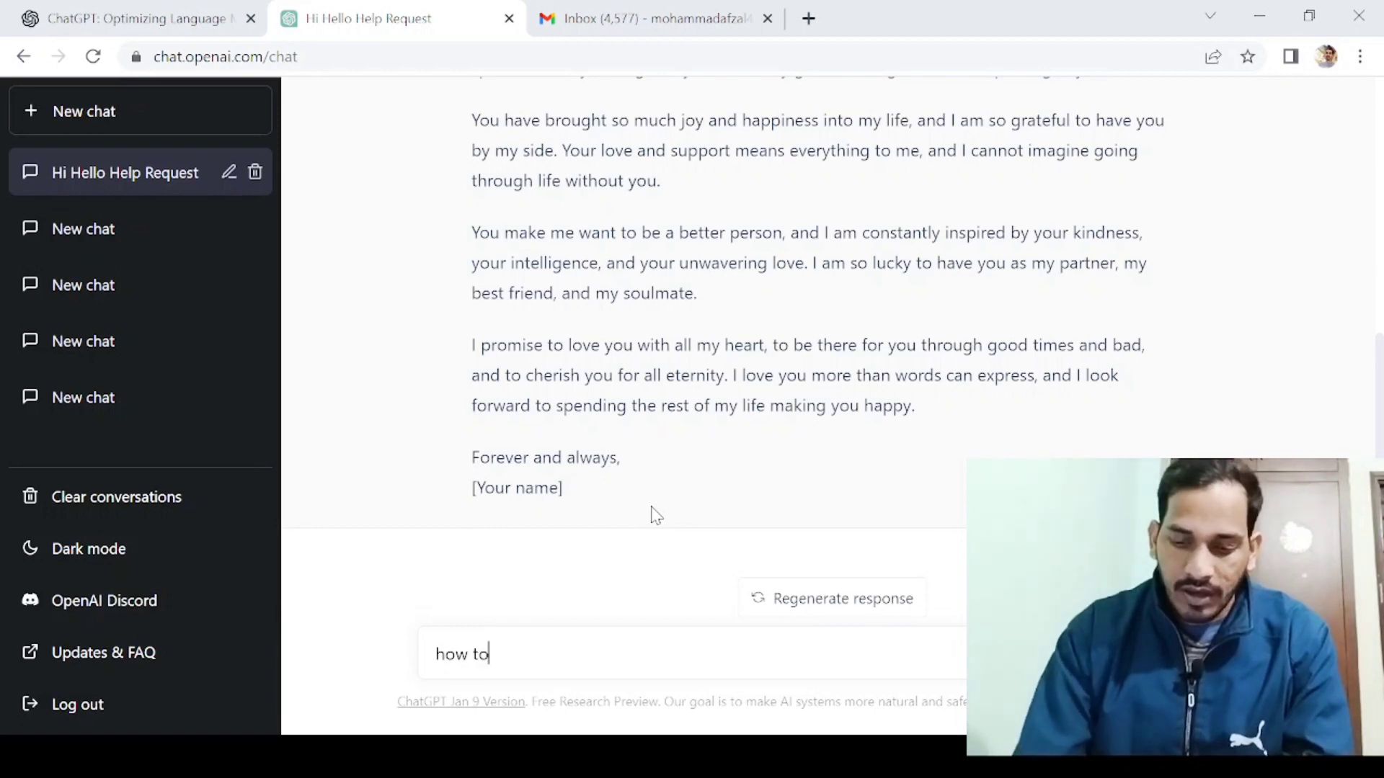
pyautogui.write(' write ')
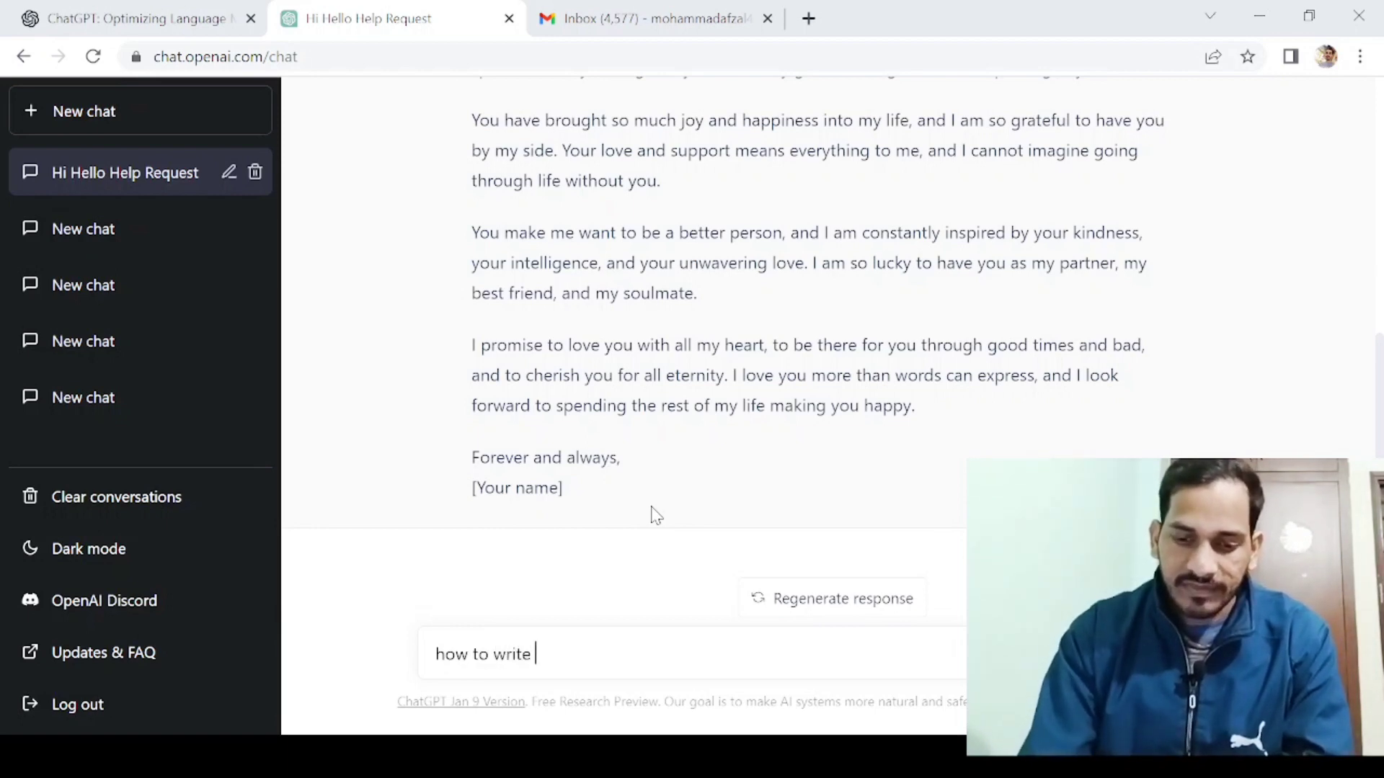
pyautogui.write('my y')
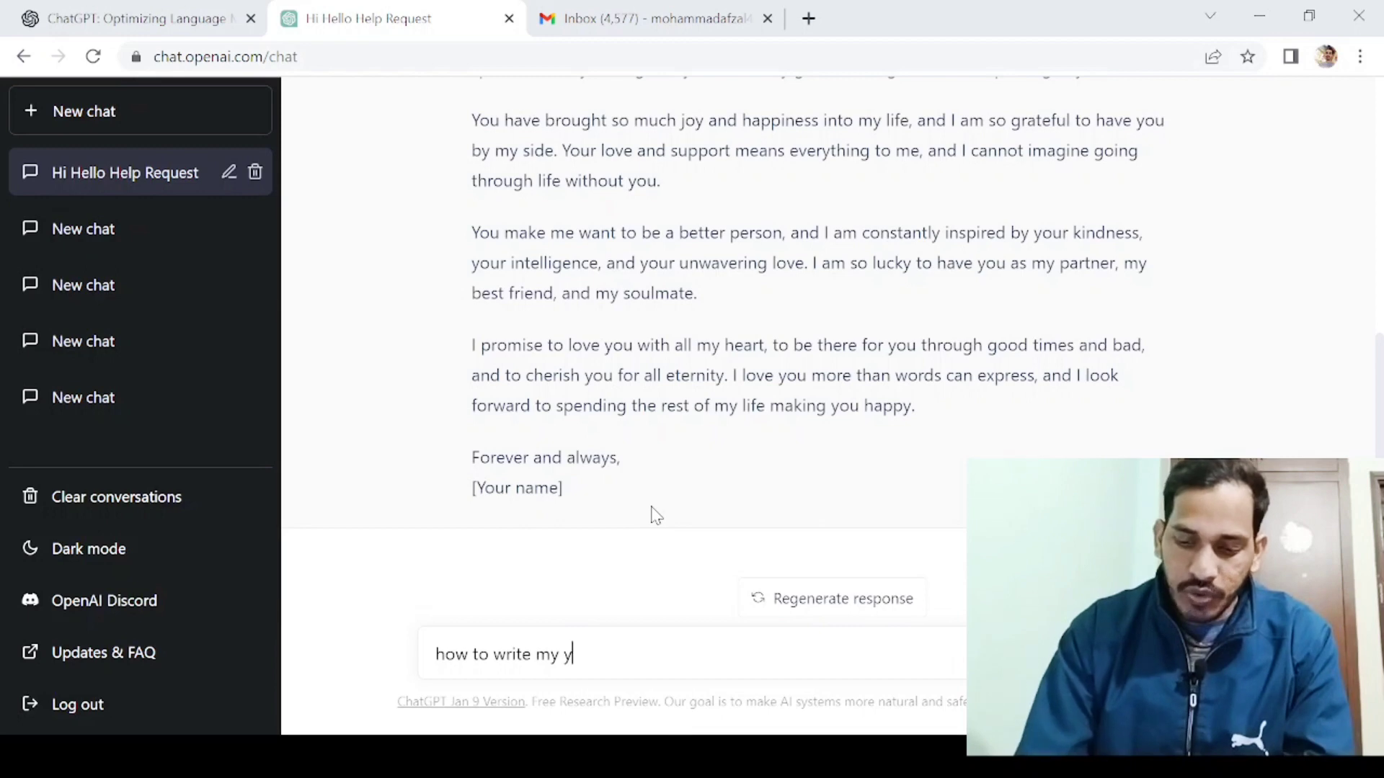
pyautogui.write('outube ')
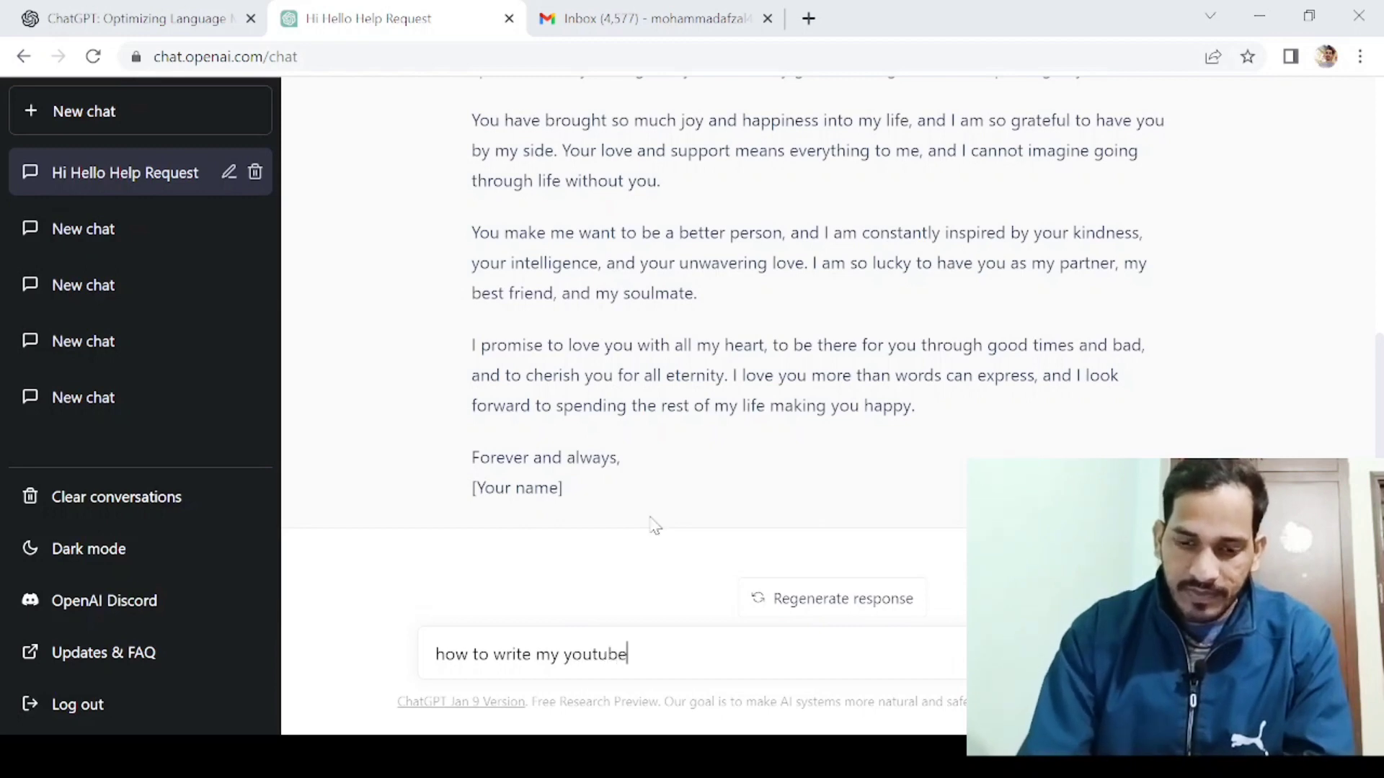
pyautogui.write('tit')
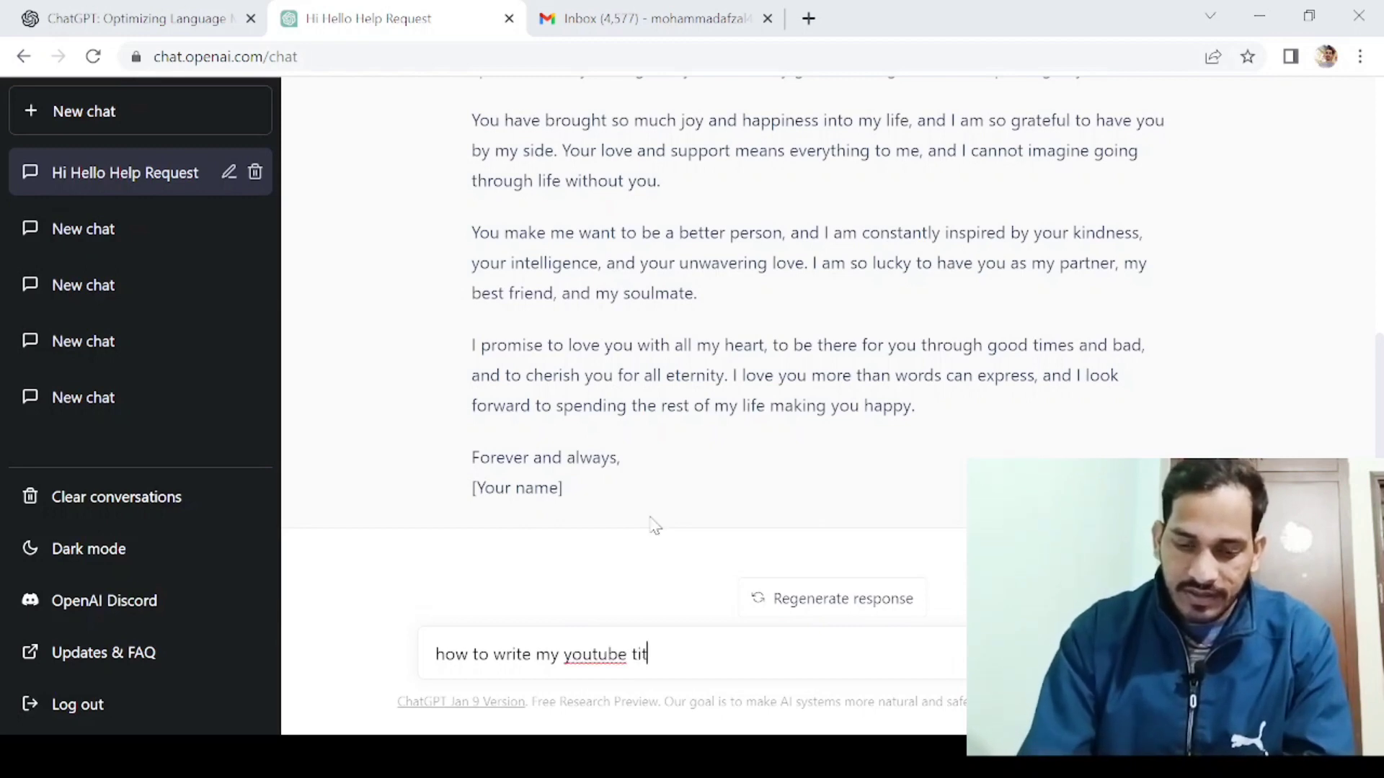
pyautogui.write('le ')
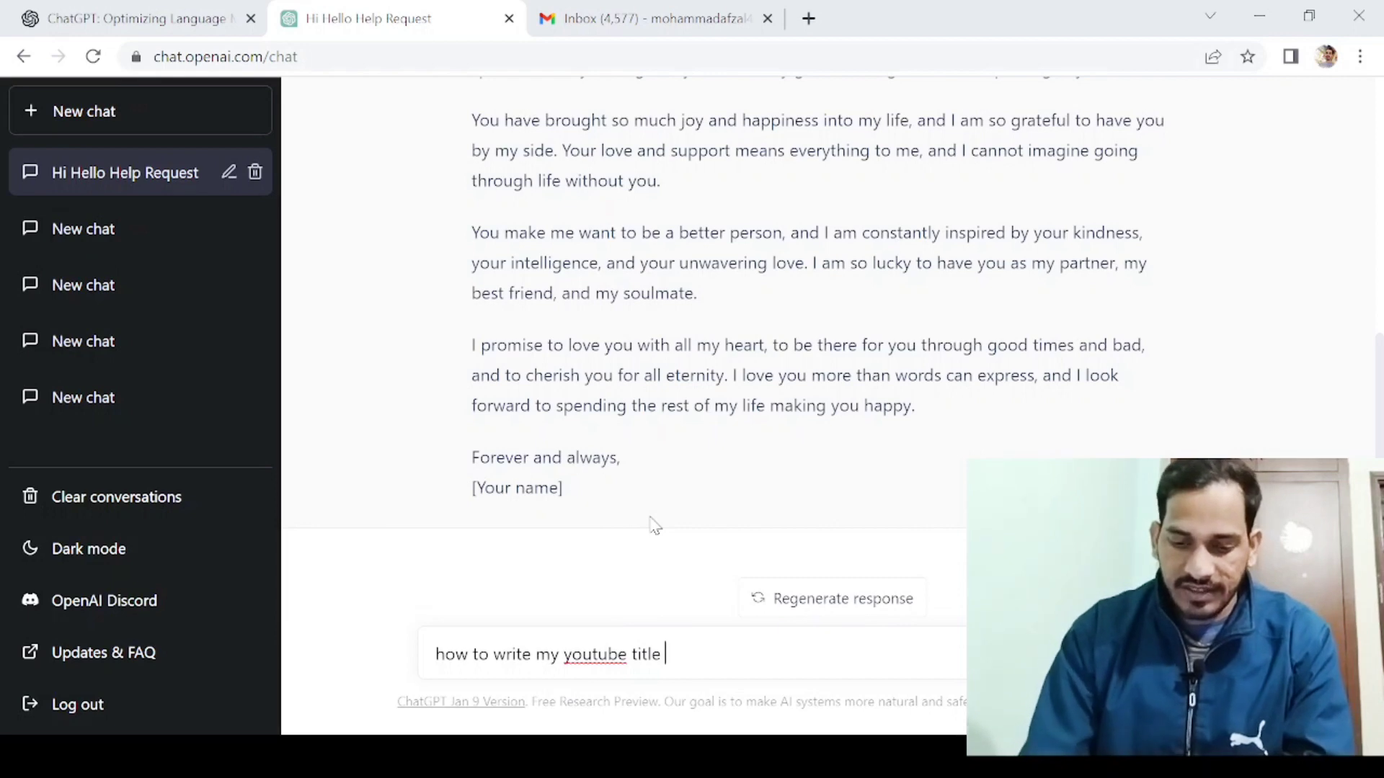
pyautogui.write(' and d')
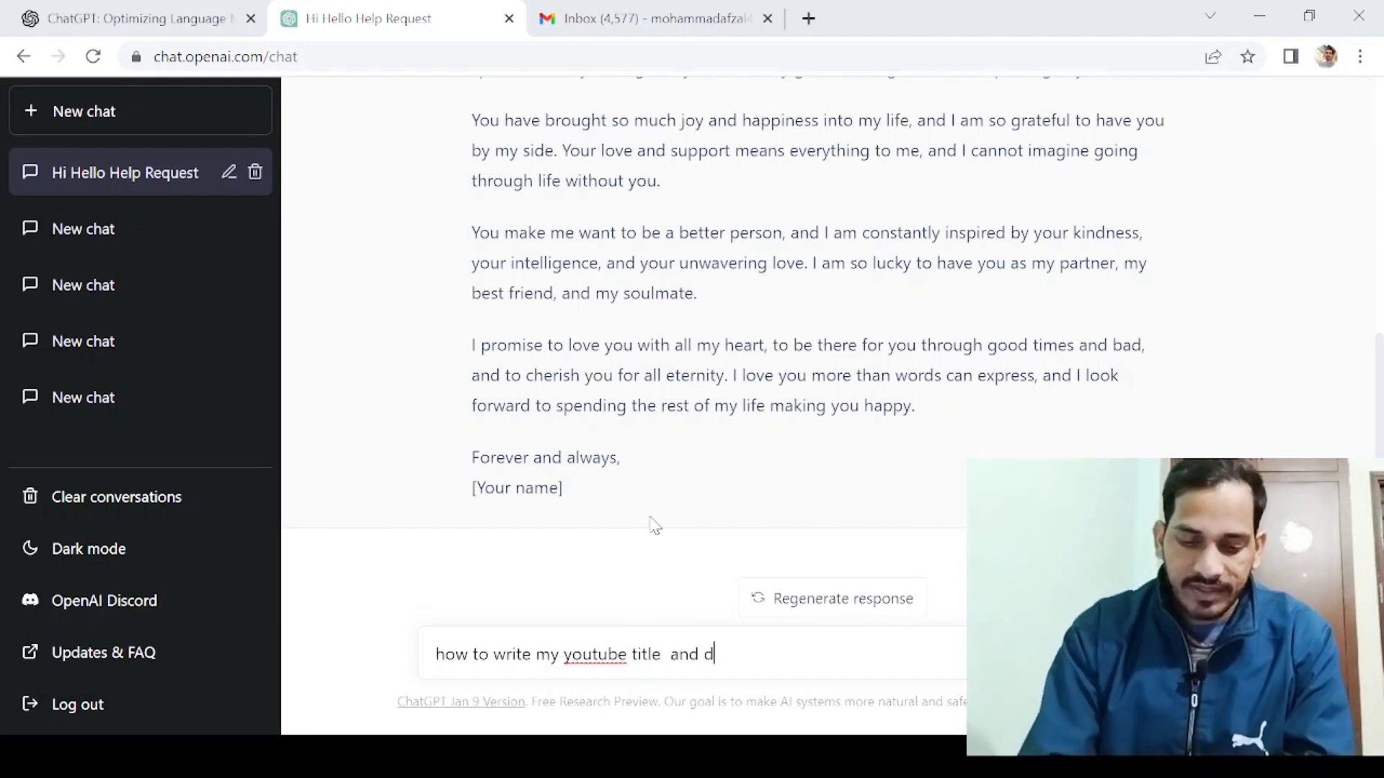
pyautogui.write('ris')
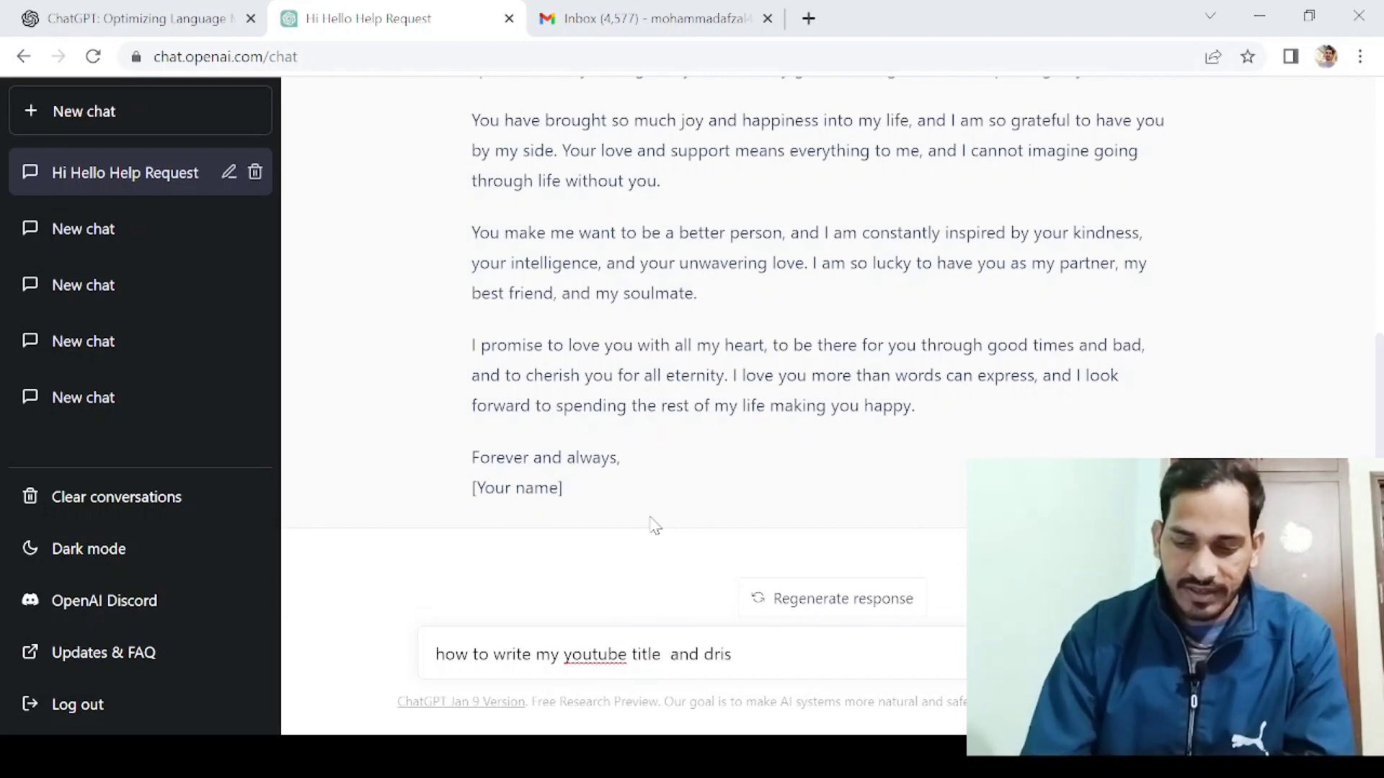
pyautogui.write('cr')
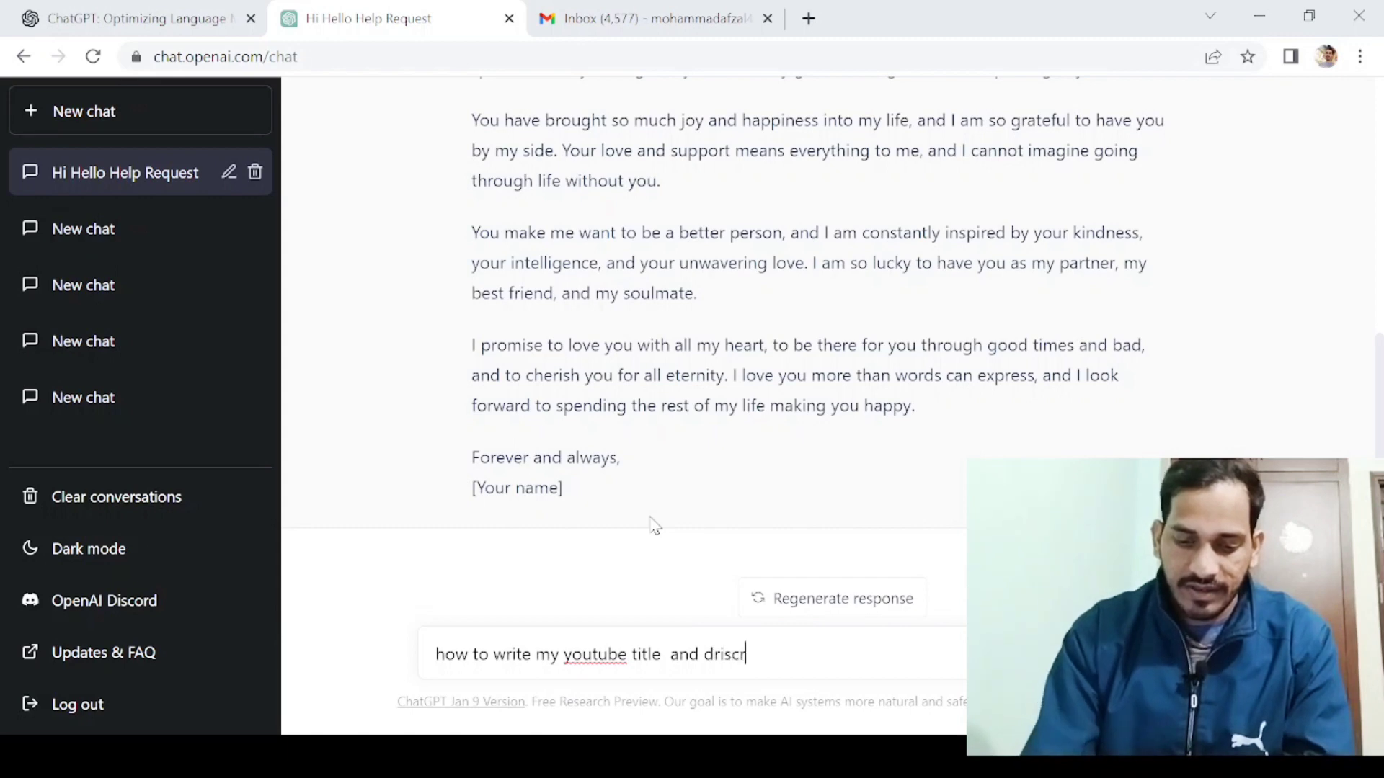
pyautogui.write('iption')
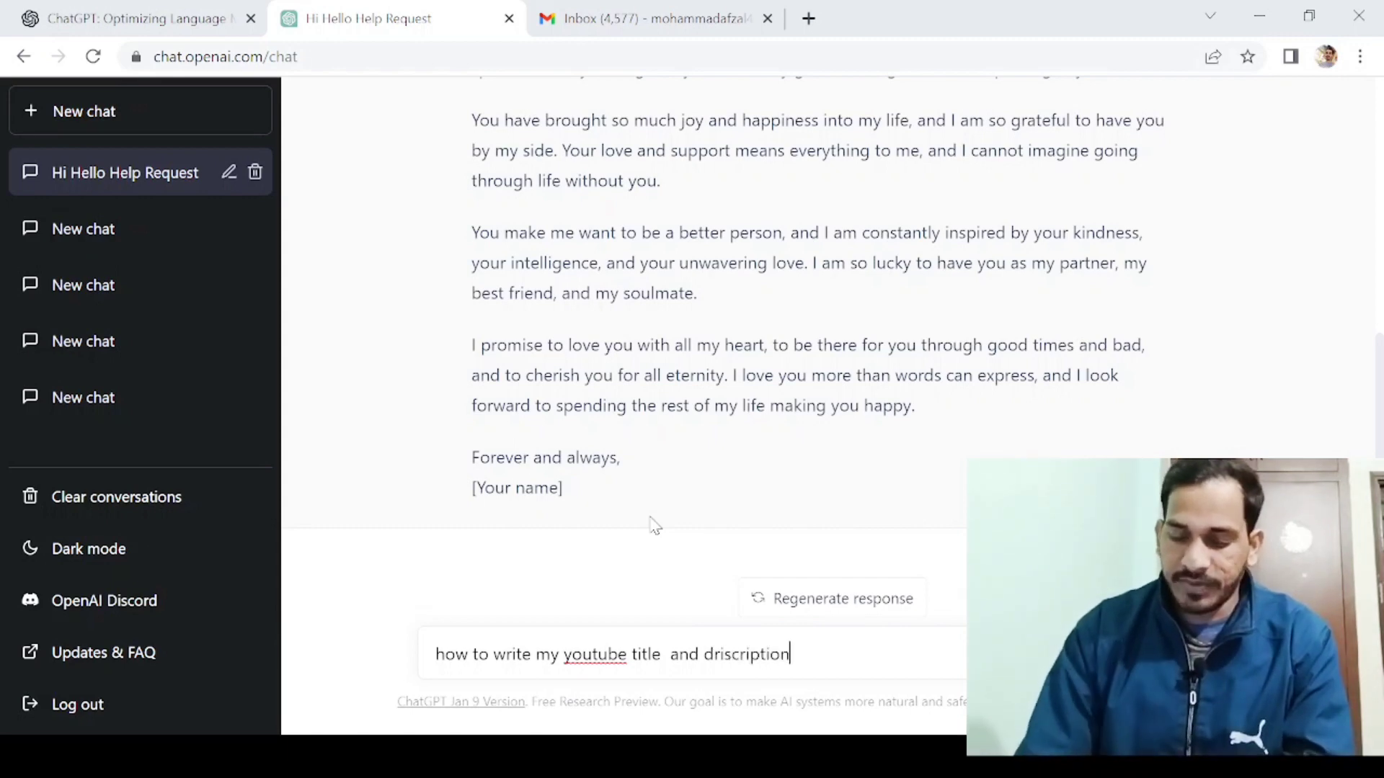
pyautogui.press('Return')
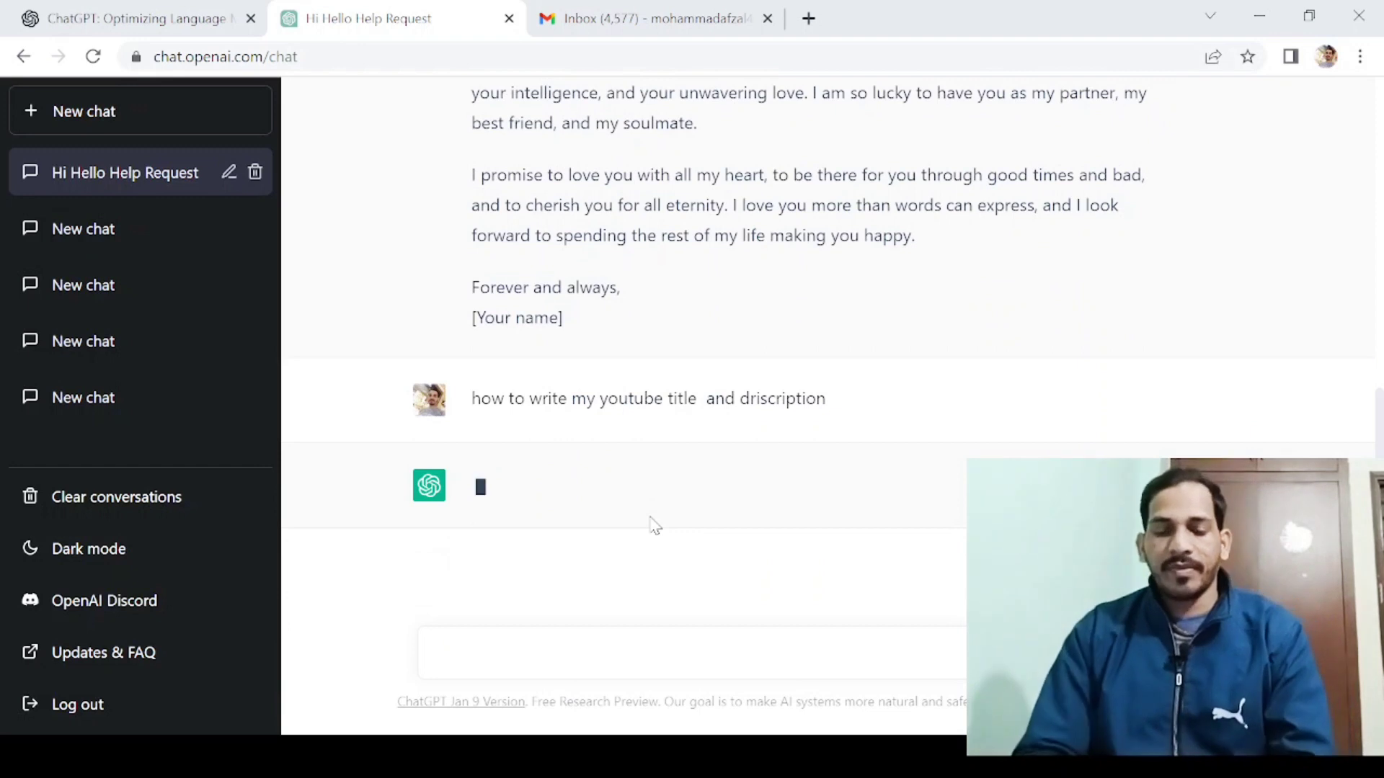